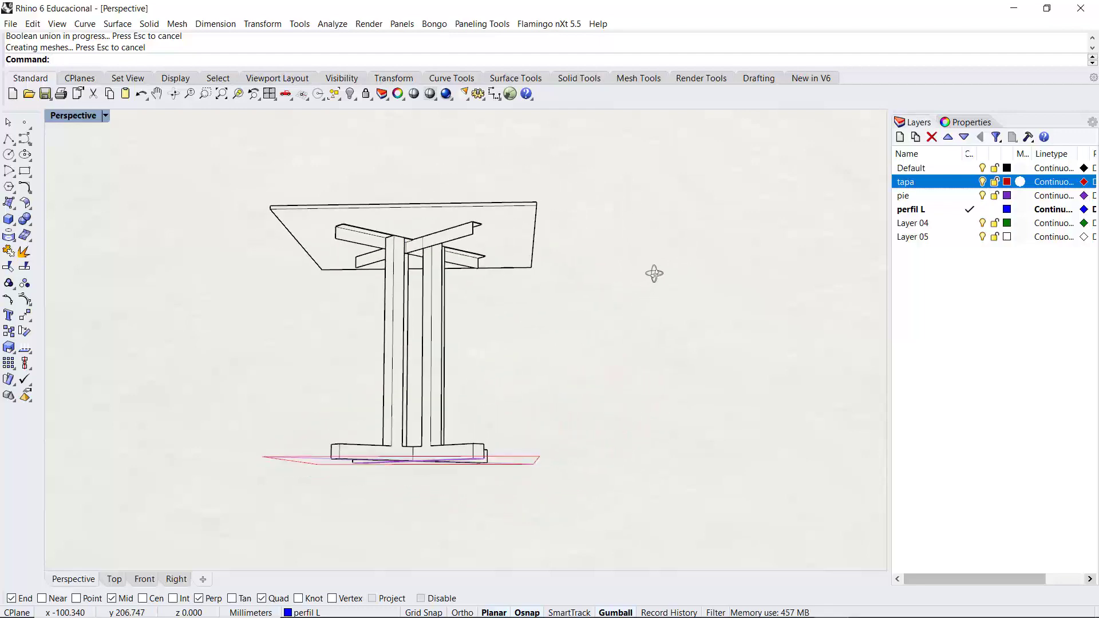
scroll(441, 257, "up", 5)
scroll(424, 244, "down", 5)
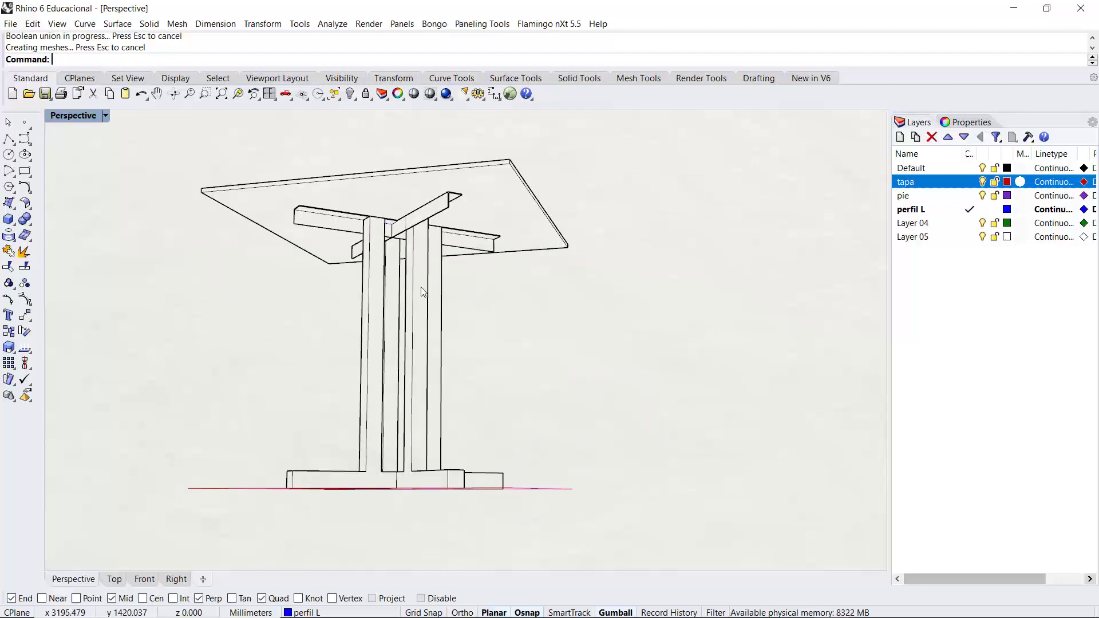
right_click_drag(389, 435, 201, 486)
right_click_drag(201, 490, 208, 481)
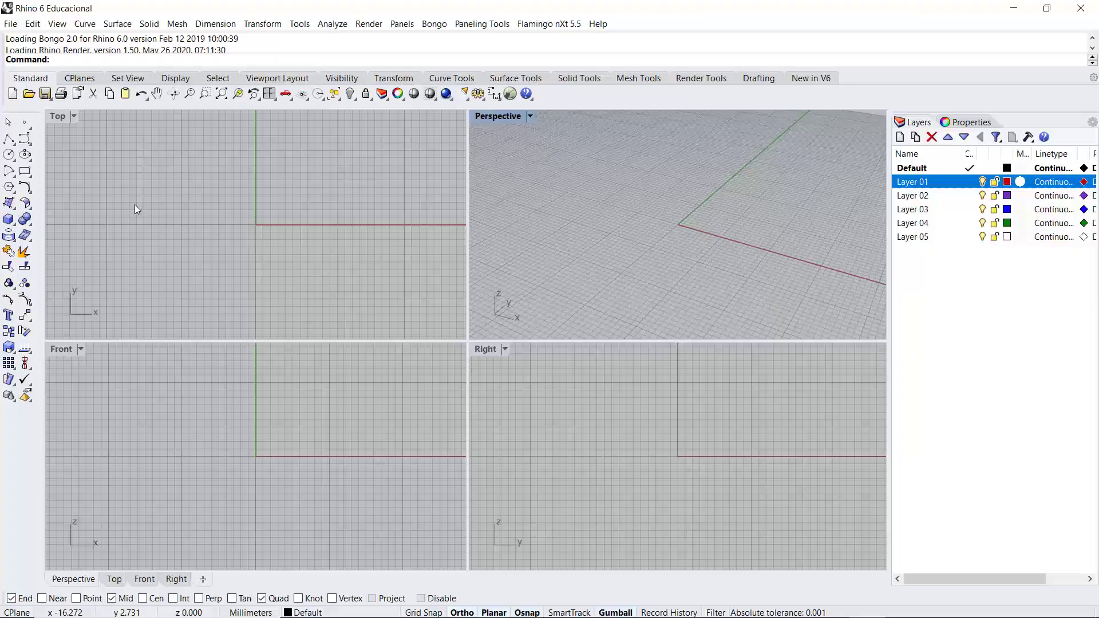
Check the model units and tolerances in the document properties.
left_click(135, 204)
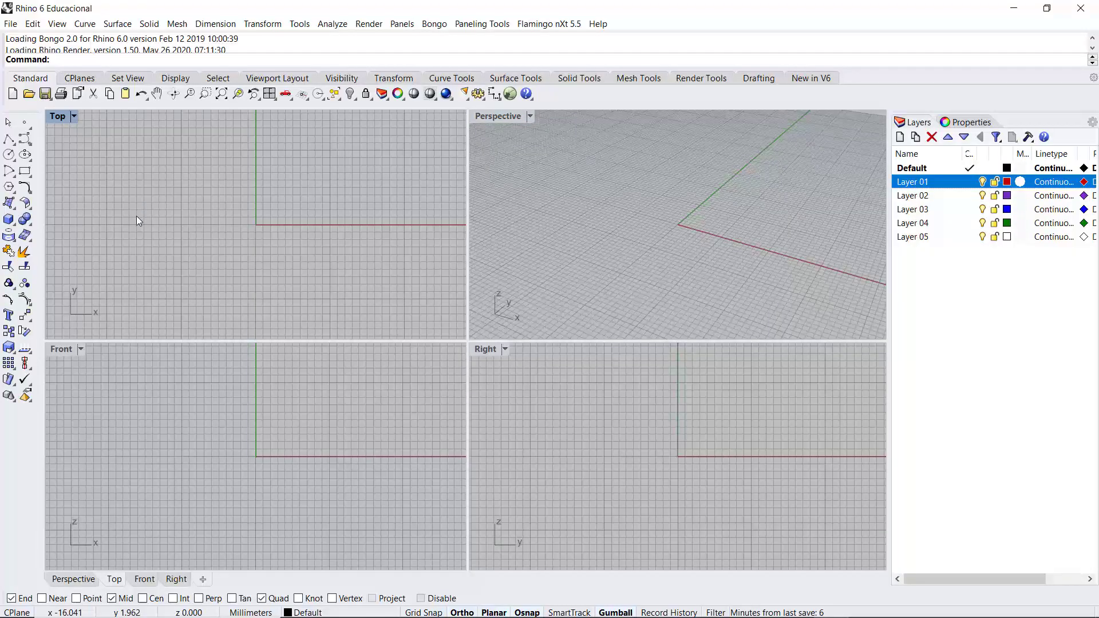
left_click(9, 26)
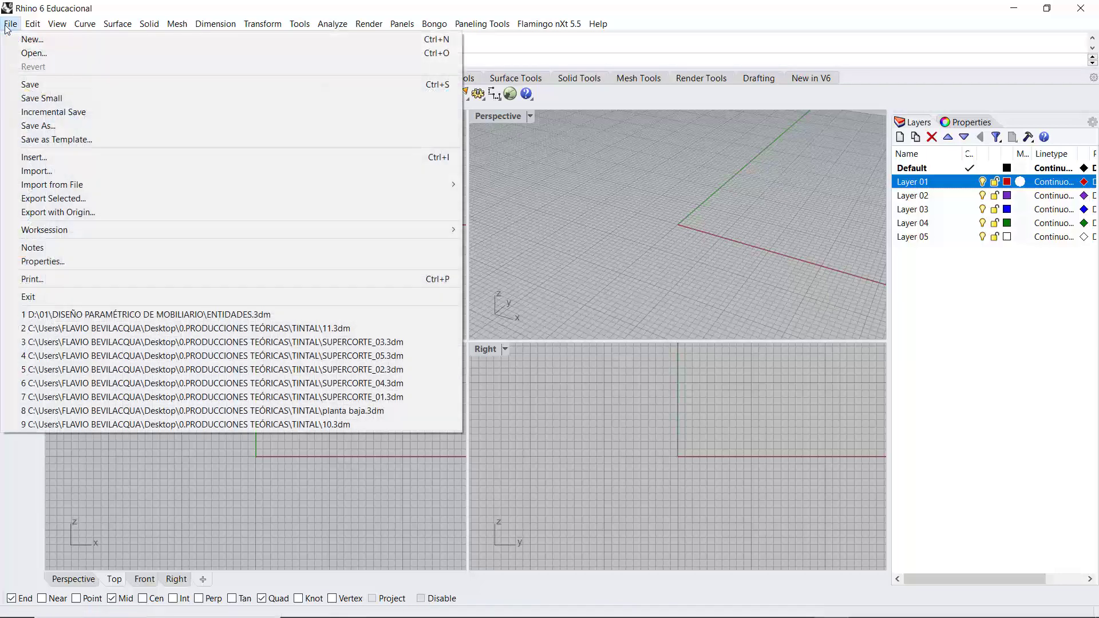
left_click(45, 263)
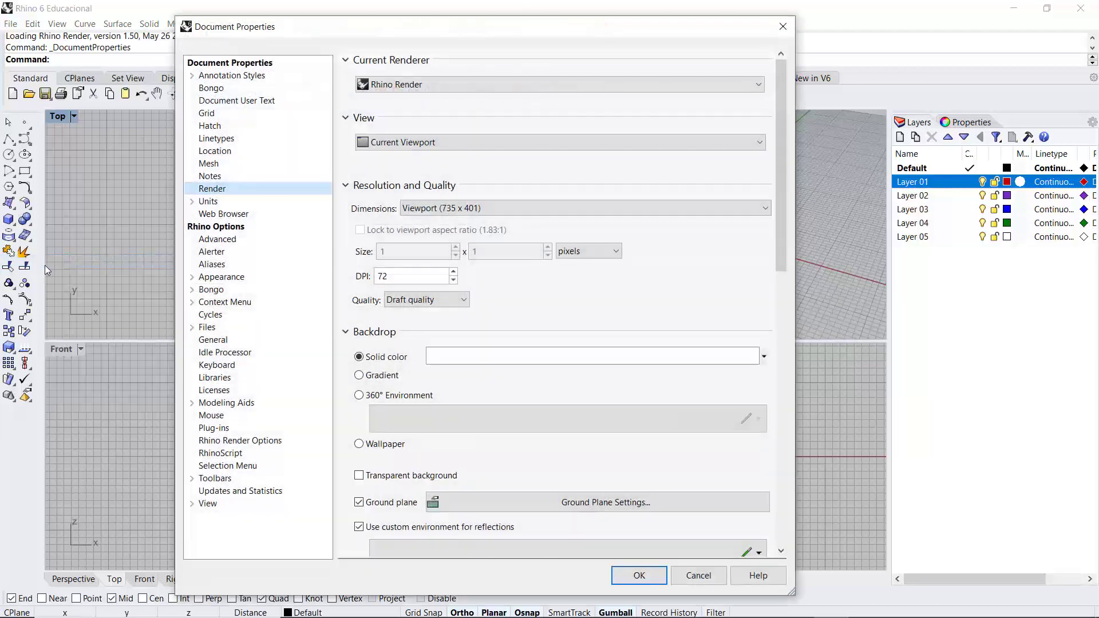
left_click(214, 202)
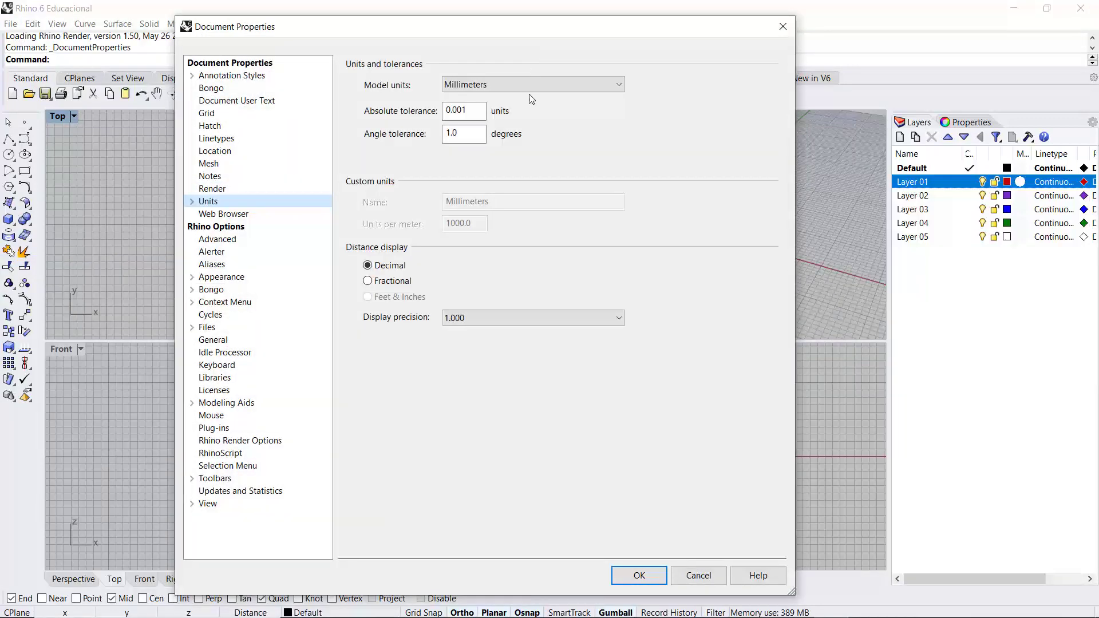
left_click(628, 575)
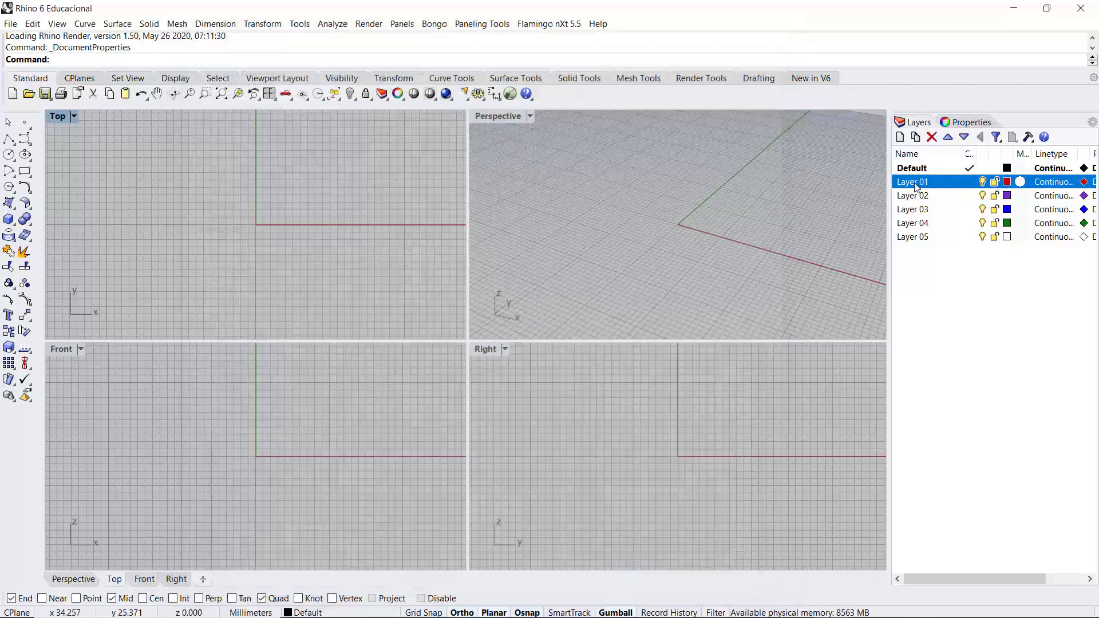
Rename Layer 01 as tapa and make it the current layer.
right_click(915, 184)
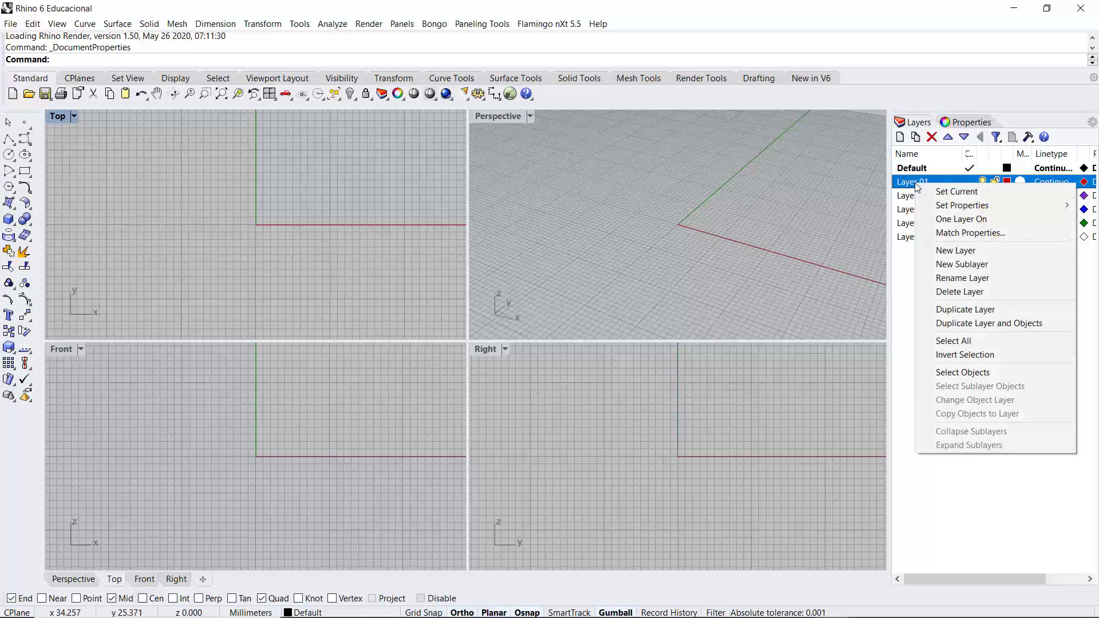
left_click(951, 280)
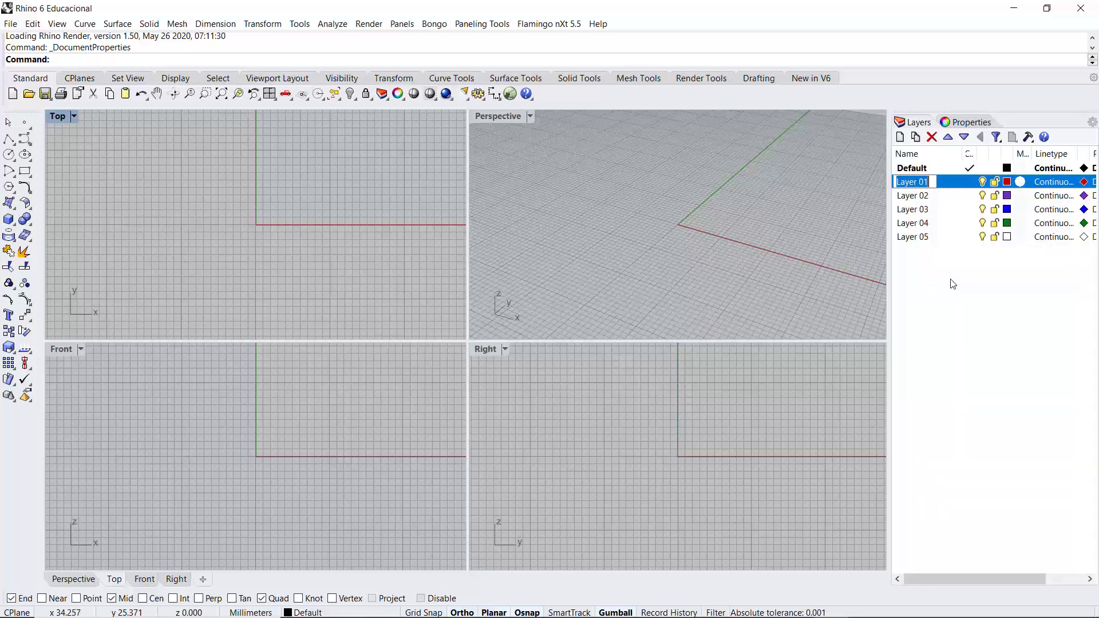
type("tapa")
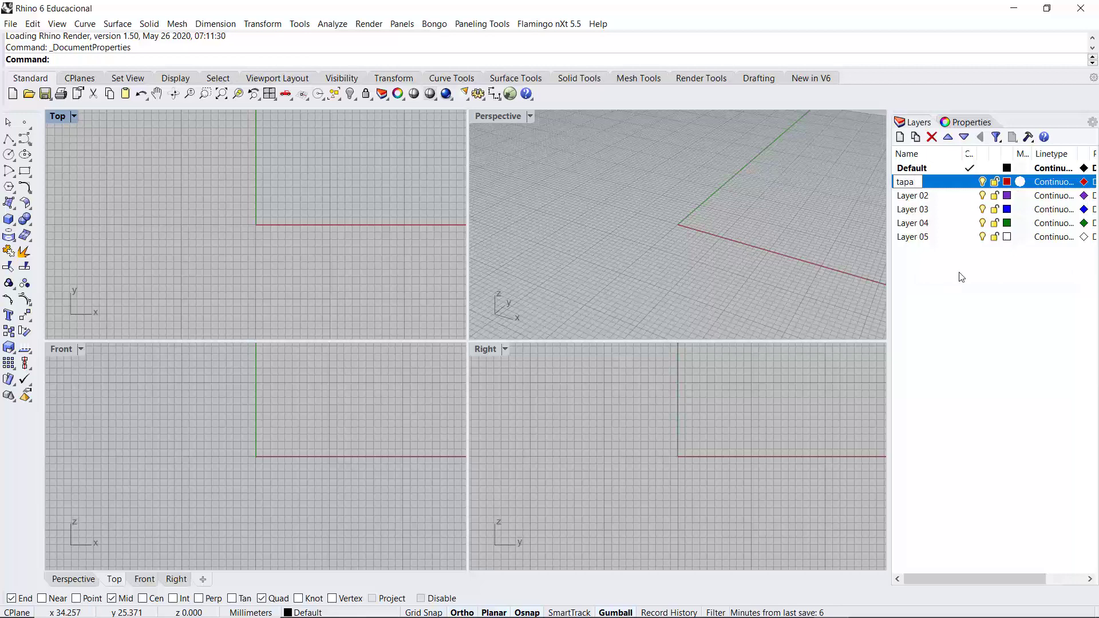
left_click(739, 250)
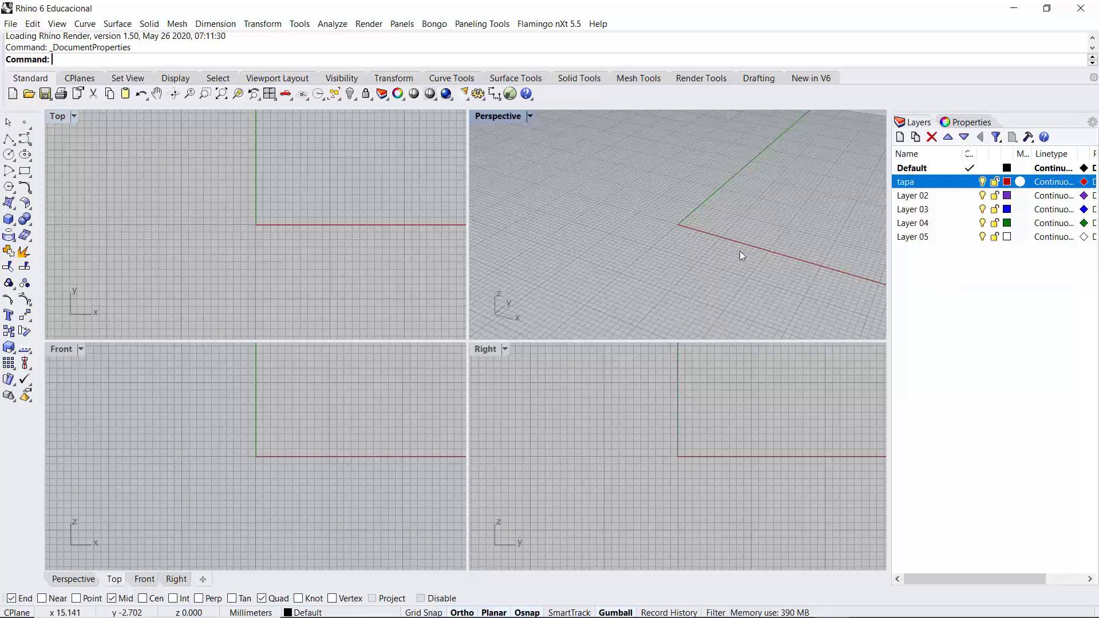
left_click(970, 182)
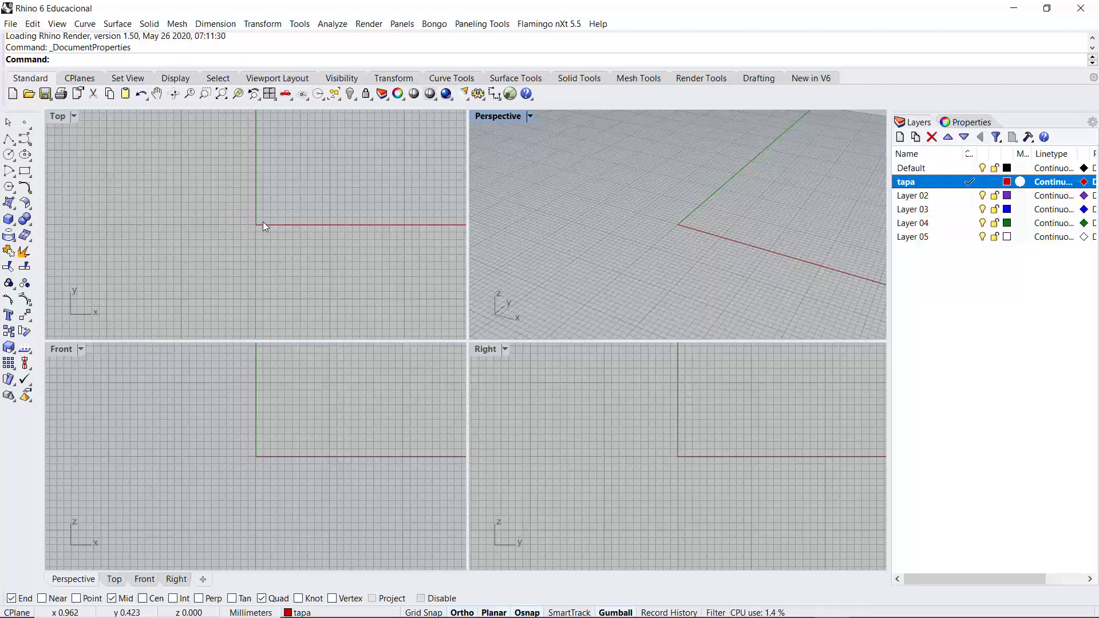
Draw a rectangle in the Top view from the origin 0,0,0 to the opposite corner 900,900.
left_click(451, 78)
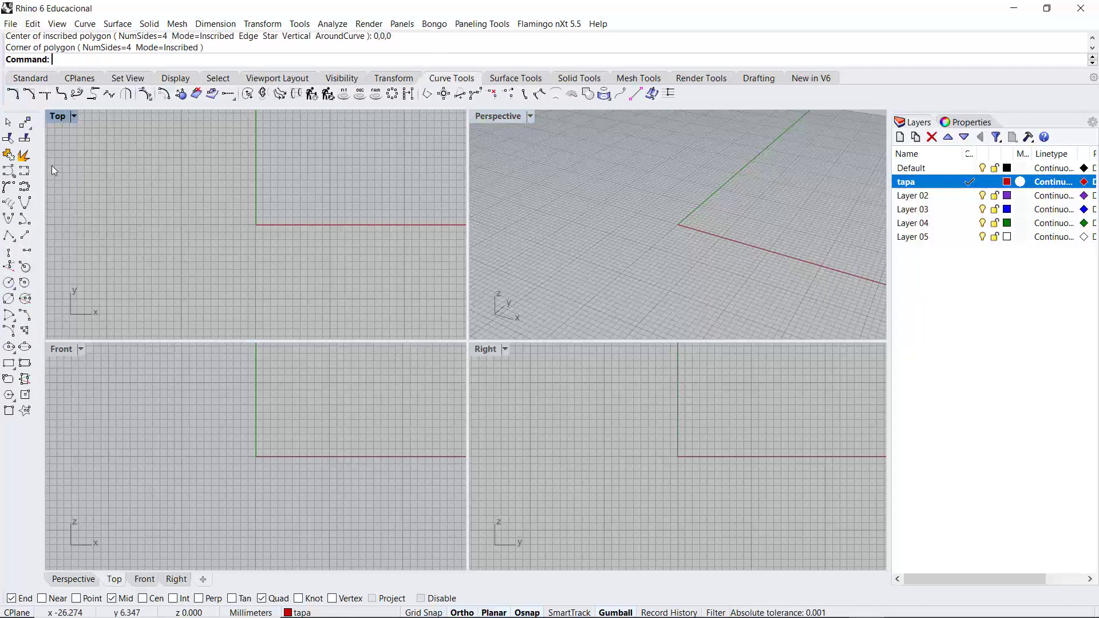
left_click(8, 364)
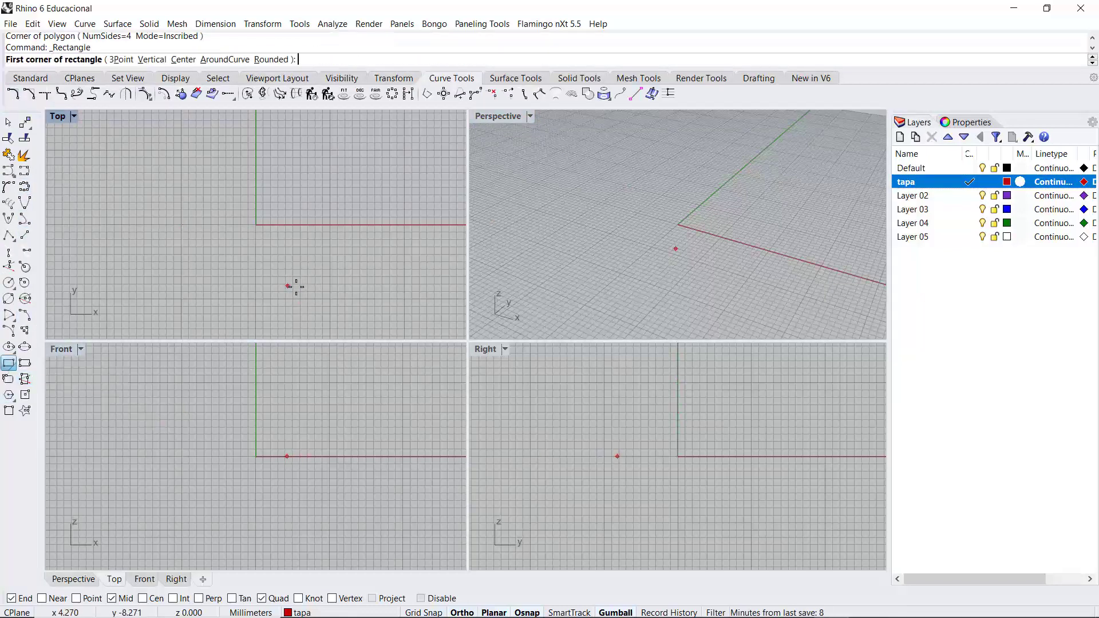
type("0,0,0")
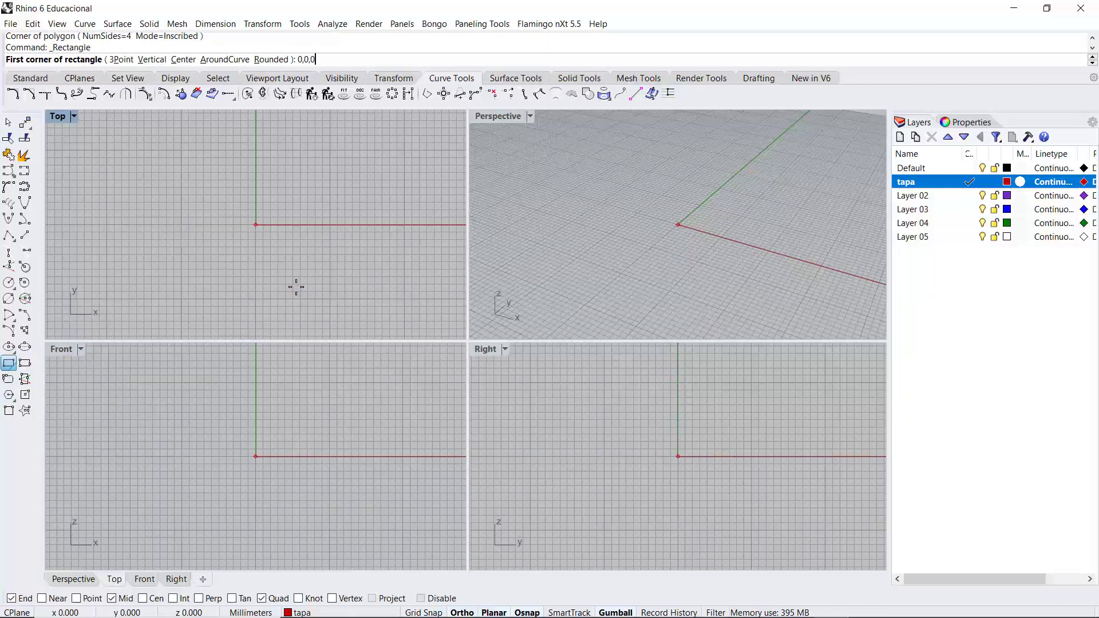
key("Return")
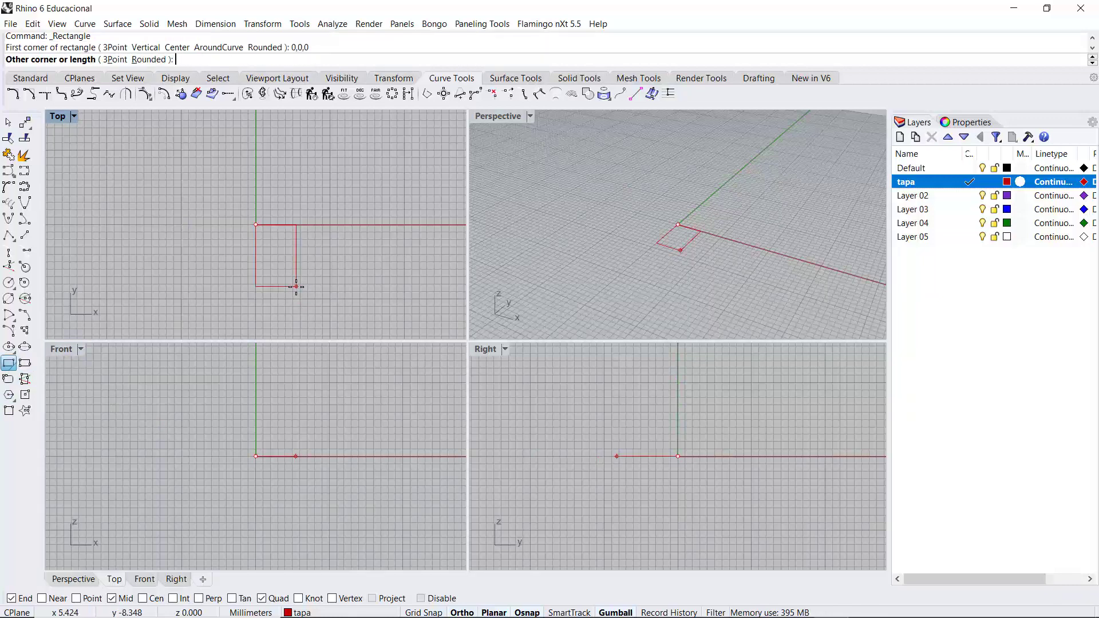
scroll(223, 286, "down", 3)
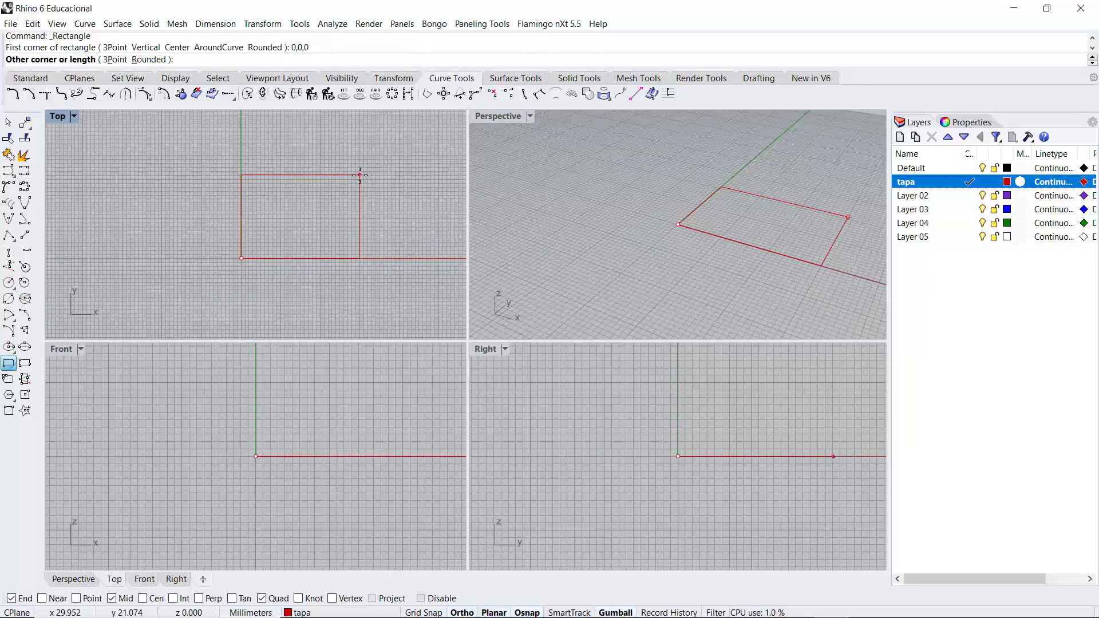
type("90")
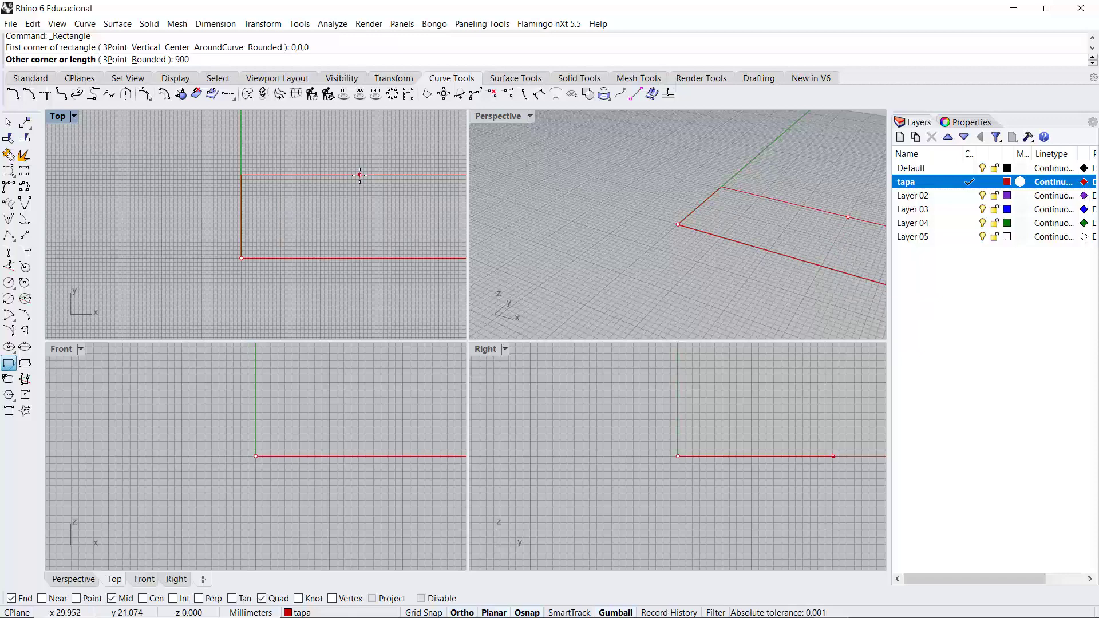
type("0,")
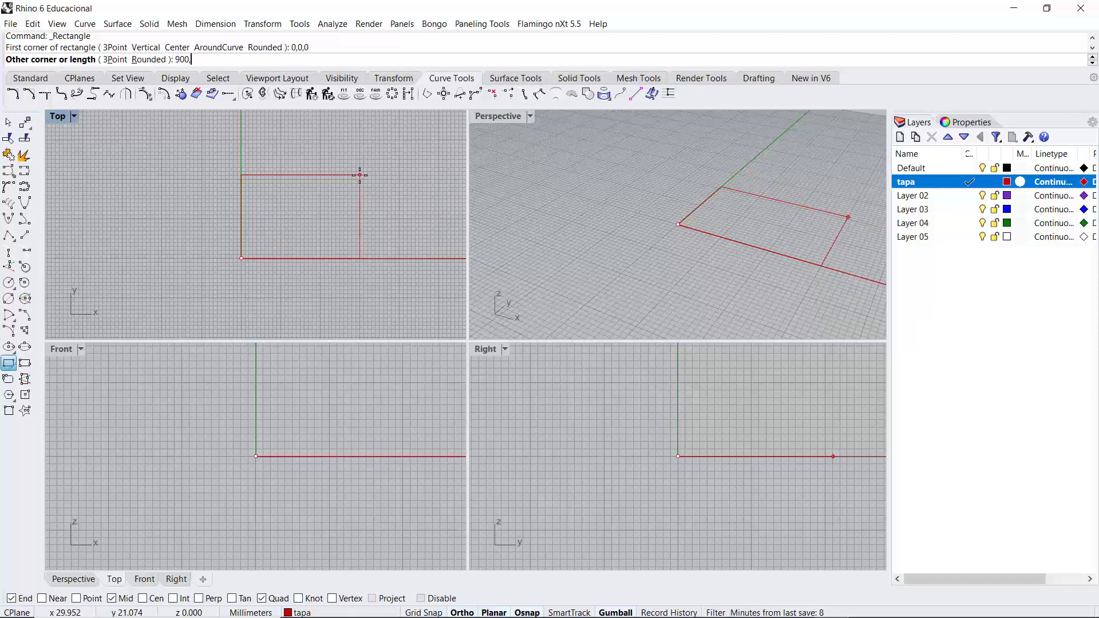
type("900")
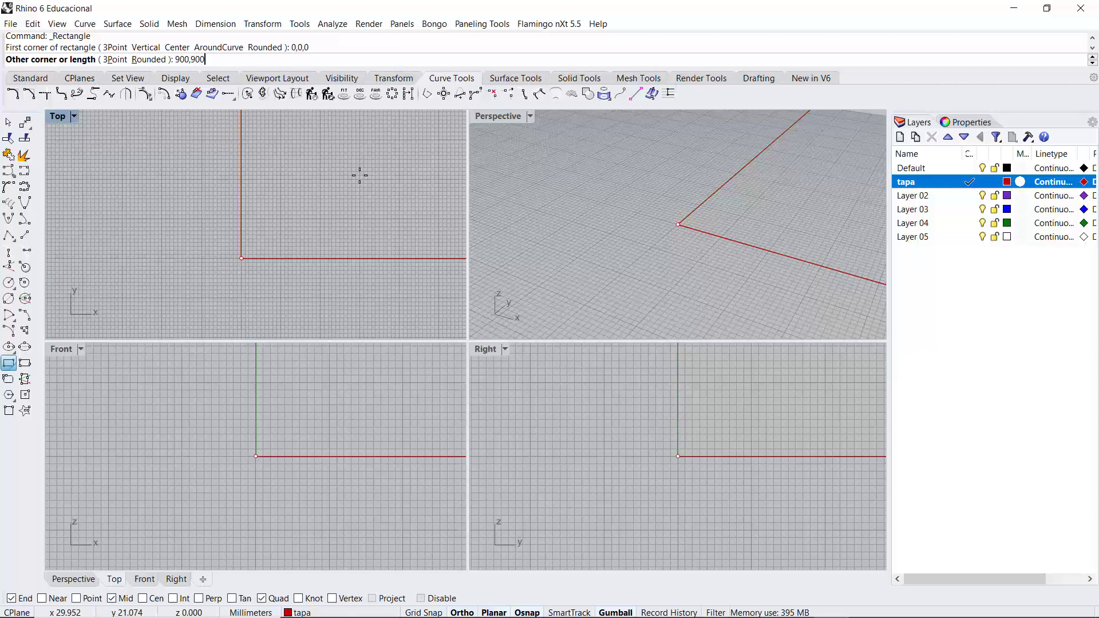
key("Return")
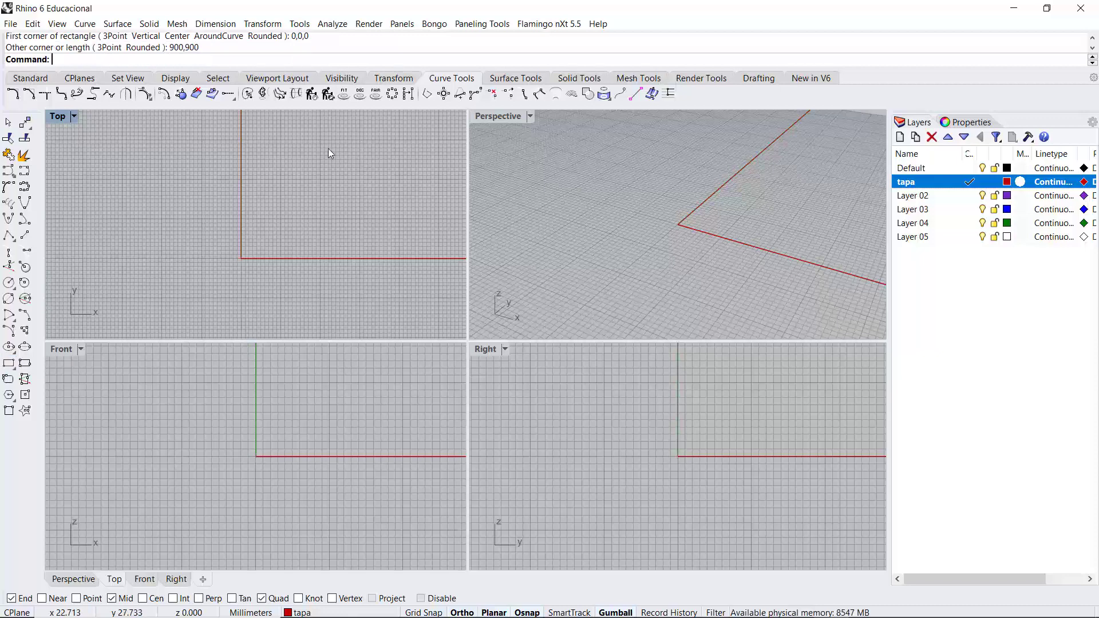
Zoom all viewports to the rectangle's extents and turn off the grid lines in all viewports.
left_click(30, 80)
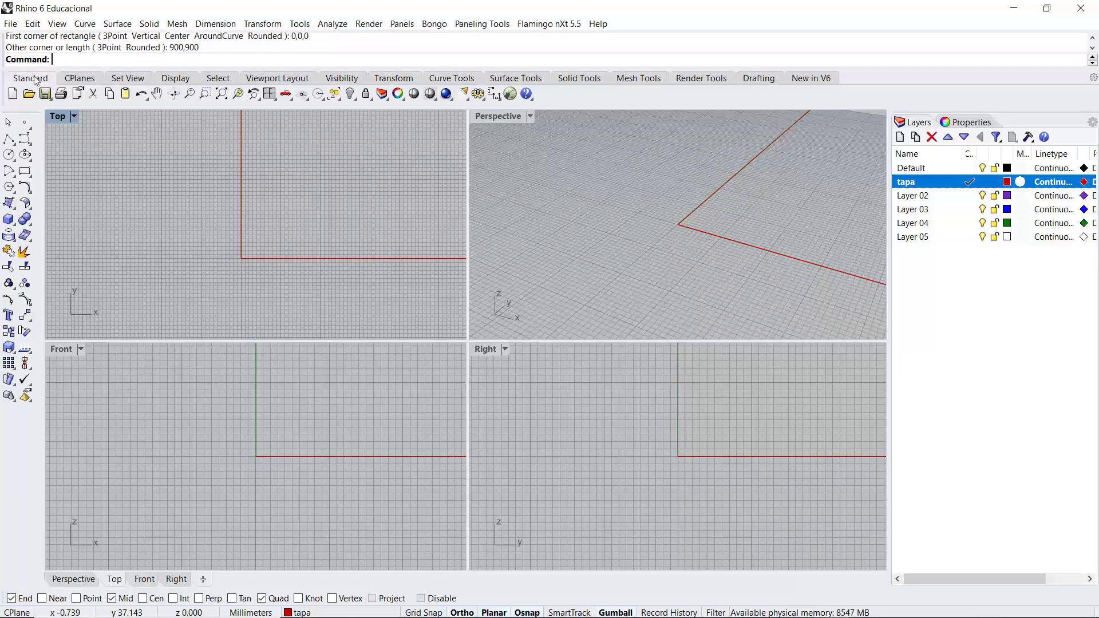
right_click(221, 94)
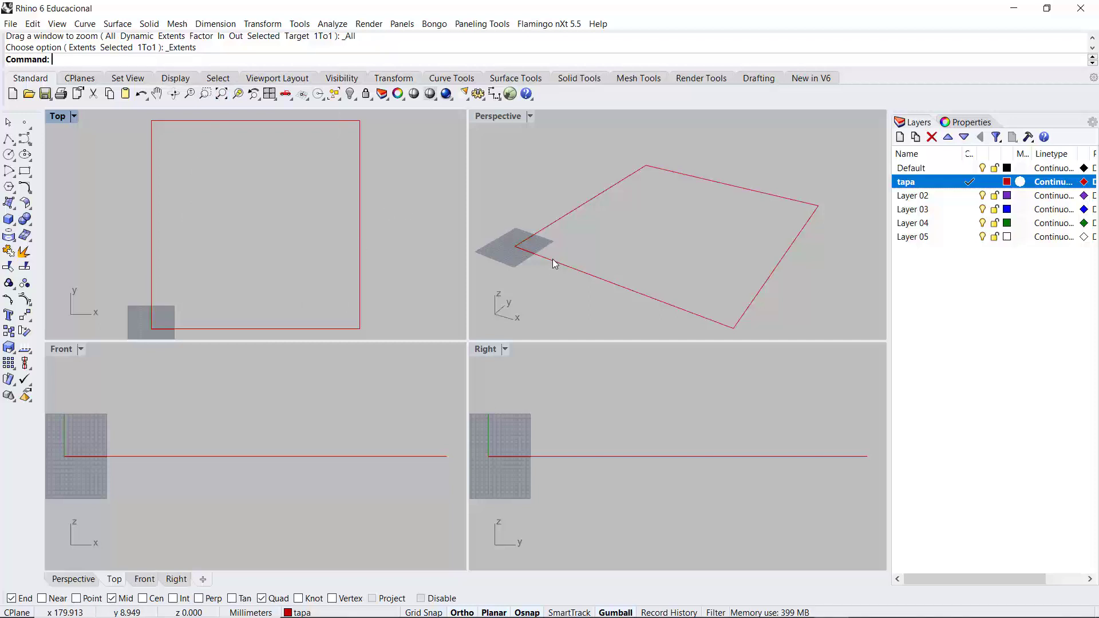
left_click(11, 24)
left_click(37, 262)
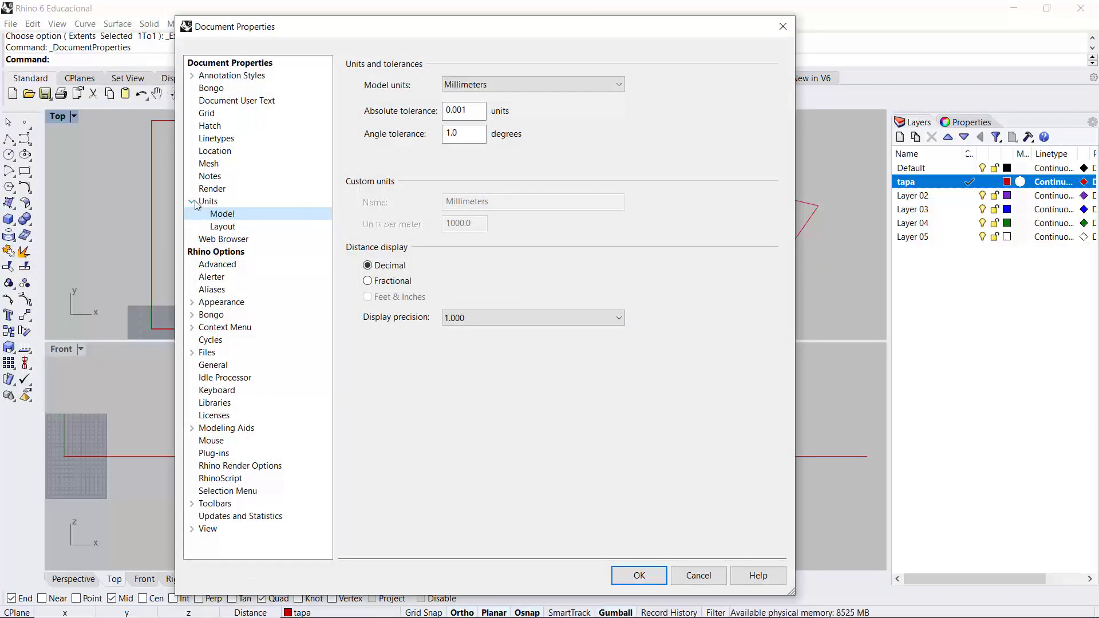
left_click(195, 201)
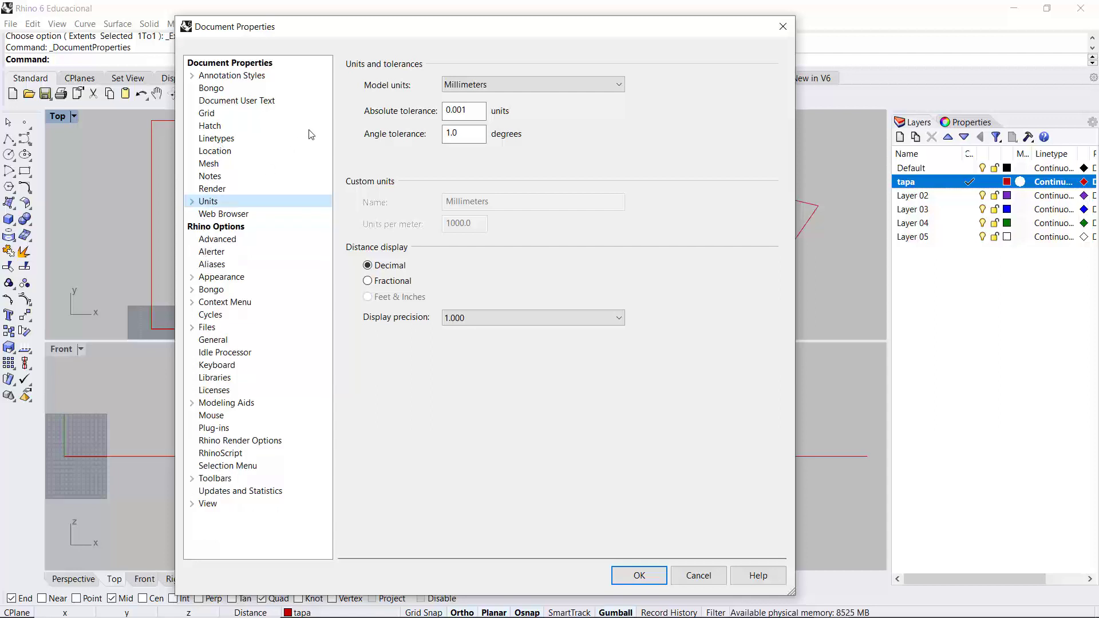
left_click(207, 114)
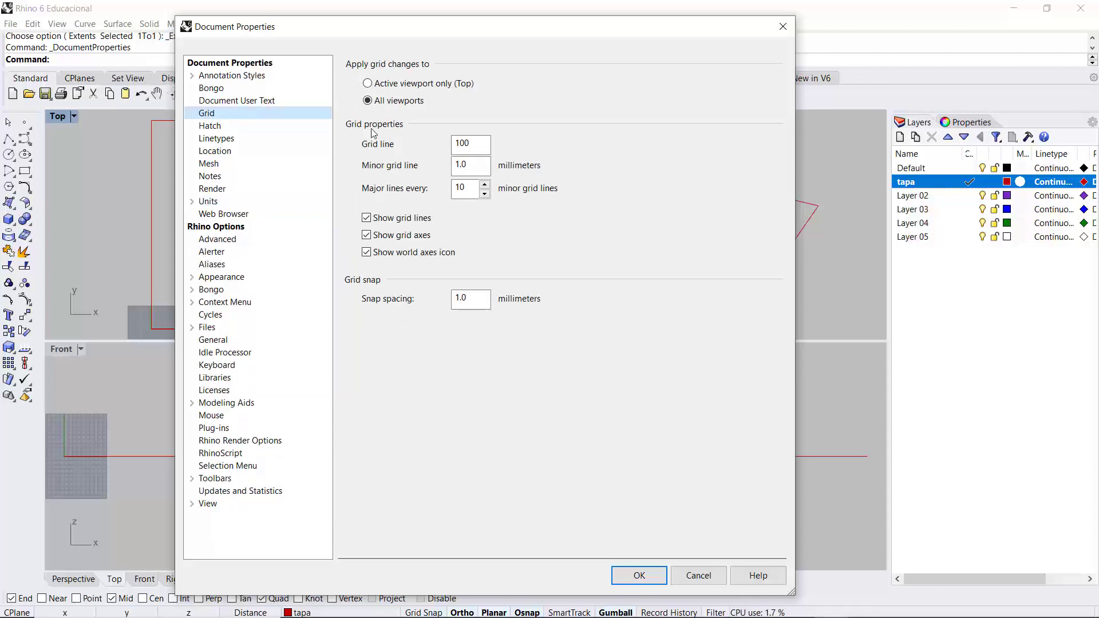
left_click(367, 218)
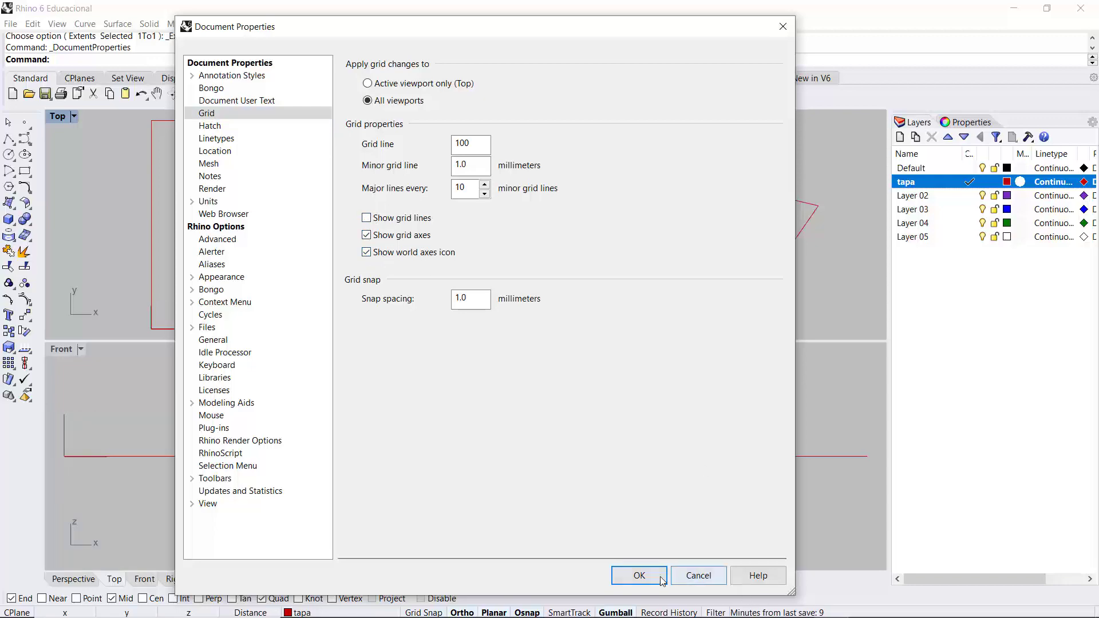
left_click(638, 575)
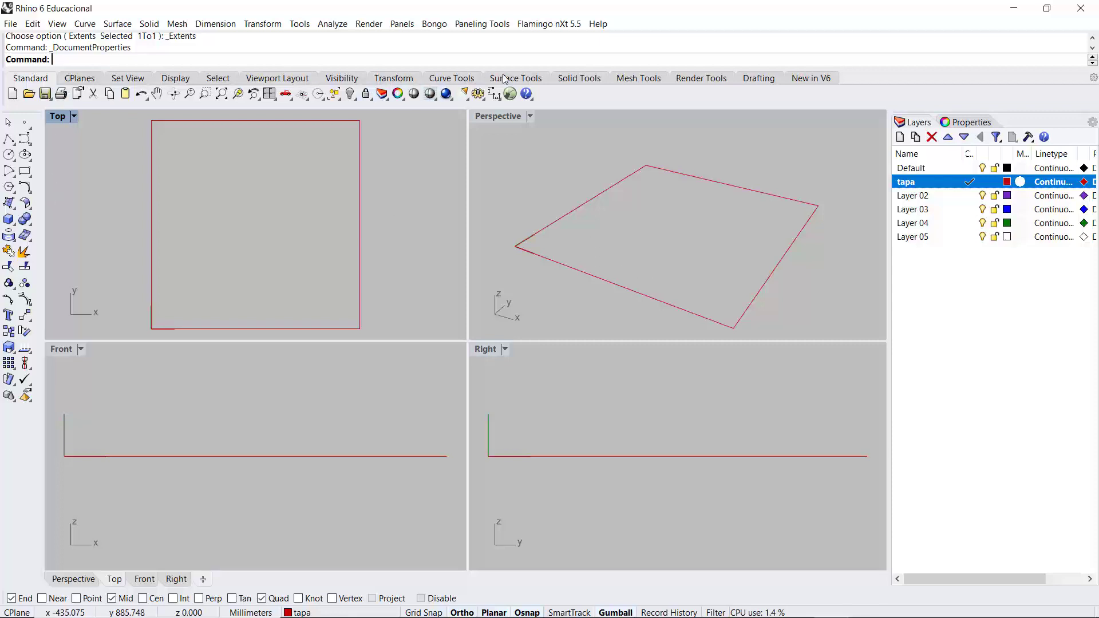
Extrude the square curve into a closed solid 12 mm thick and set the Perspective view to wireframe display.
left_click(574, 79)
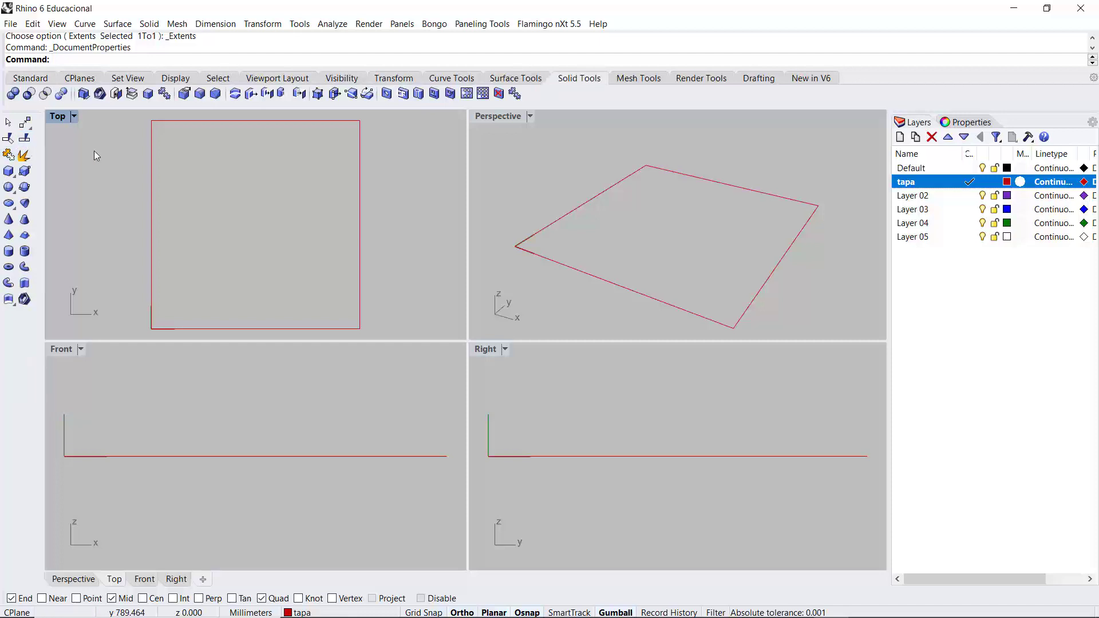
left_click(26, 285)
left_click(654, 300)
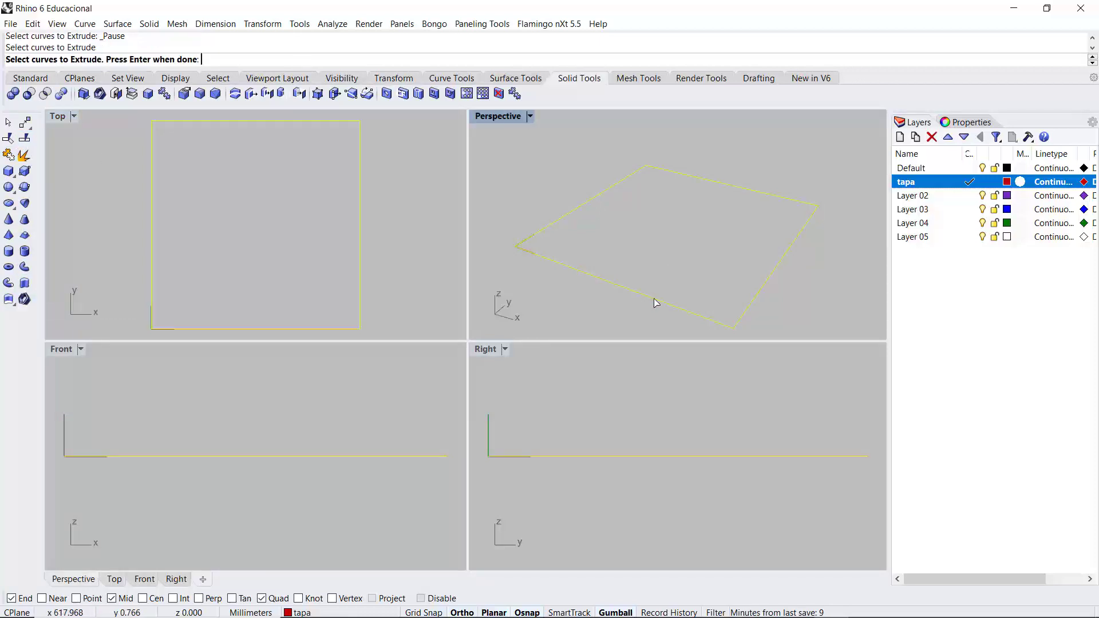
key("Return")
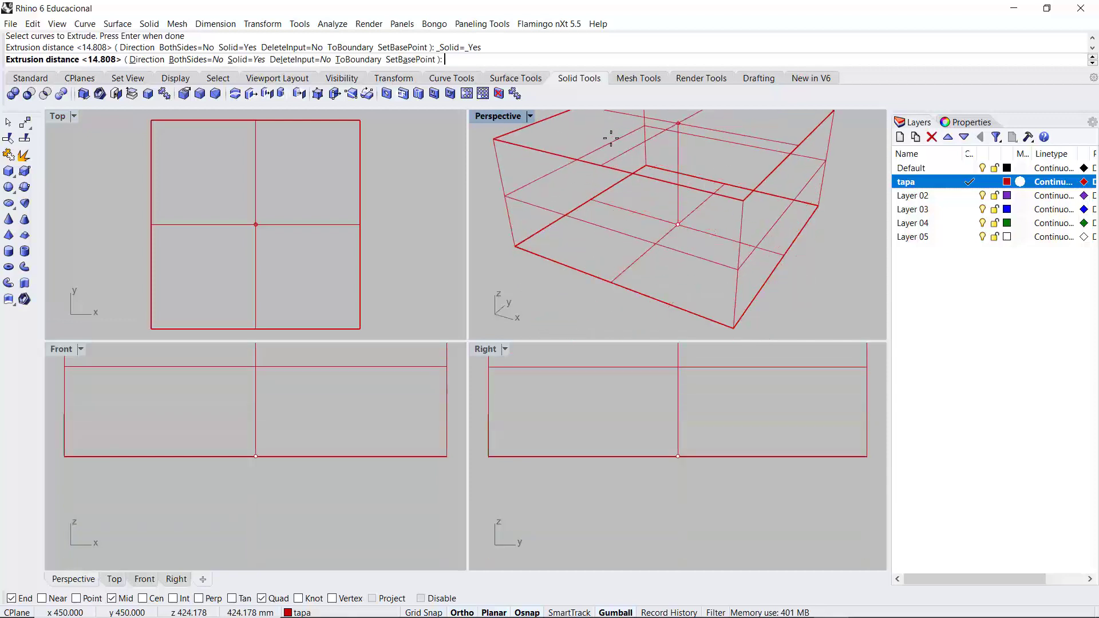
scroll(590, 246, "down", 2)
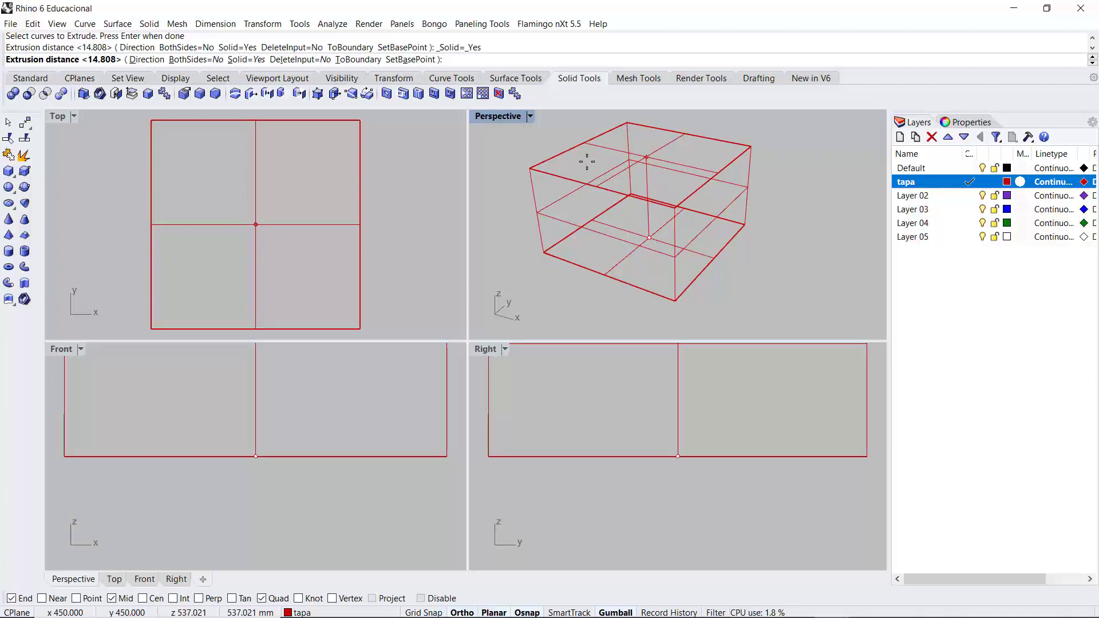
type("12")
key("Return")
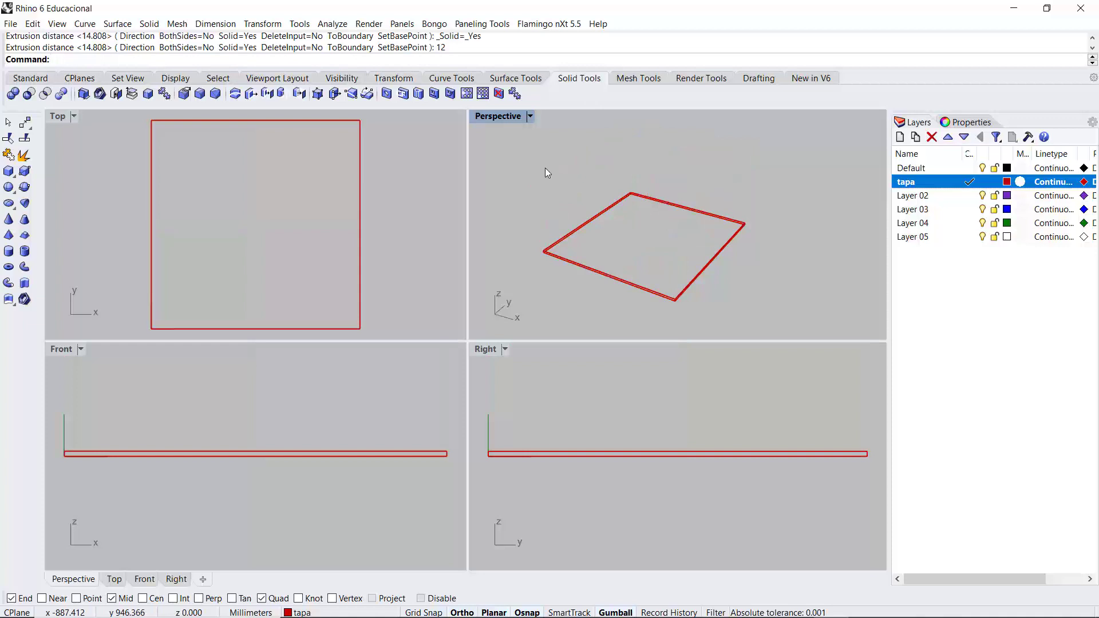
key("ctrl+alt+w")
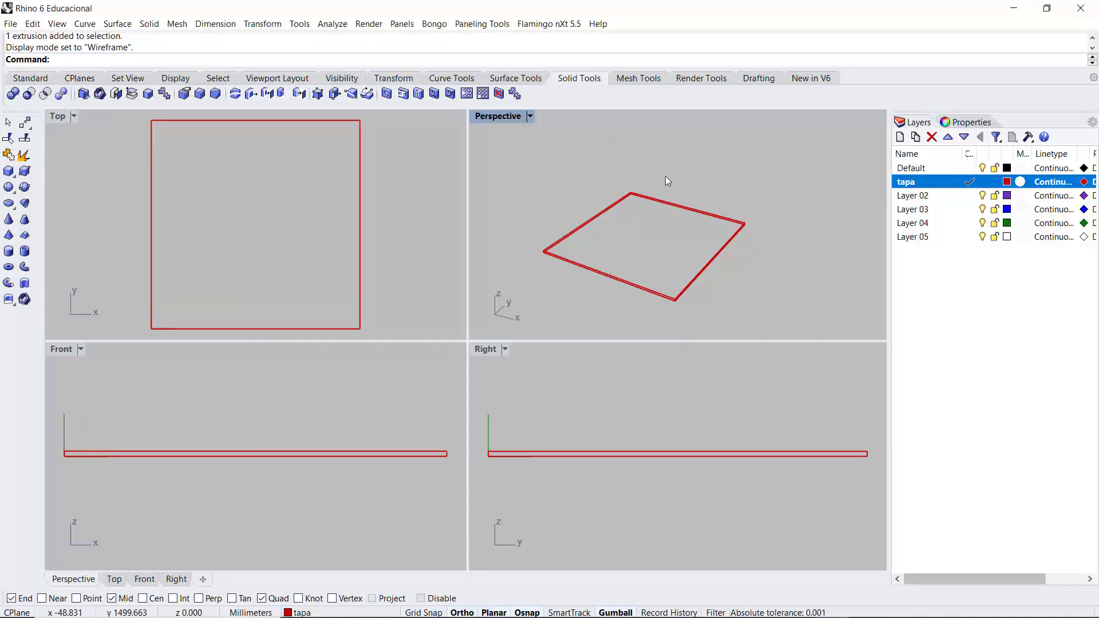
left_click(37, 83)
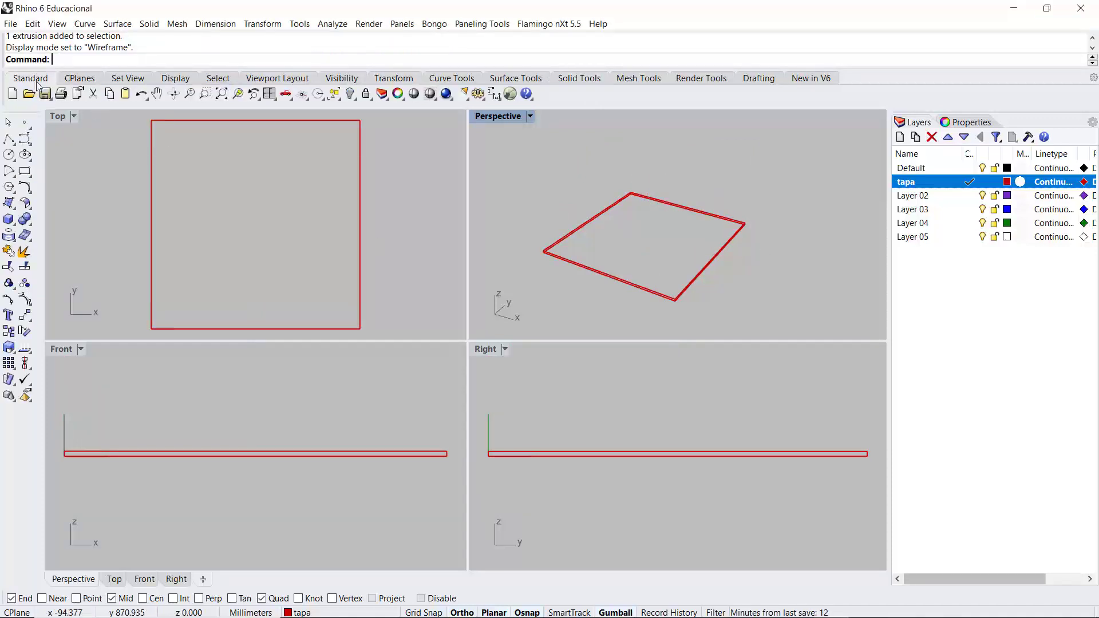
Move the extruded tabletop solid 830 mm straight up from its lower corner and zoom all viewports to the model's extents.
left_click(26, 316)
scroll(675, 292, "up", 5)
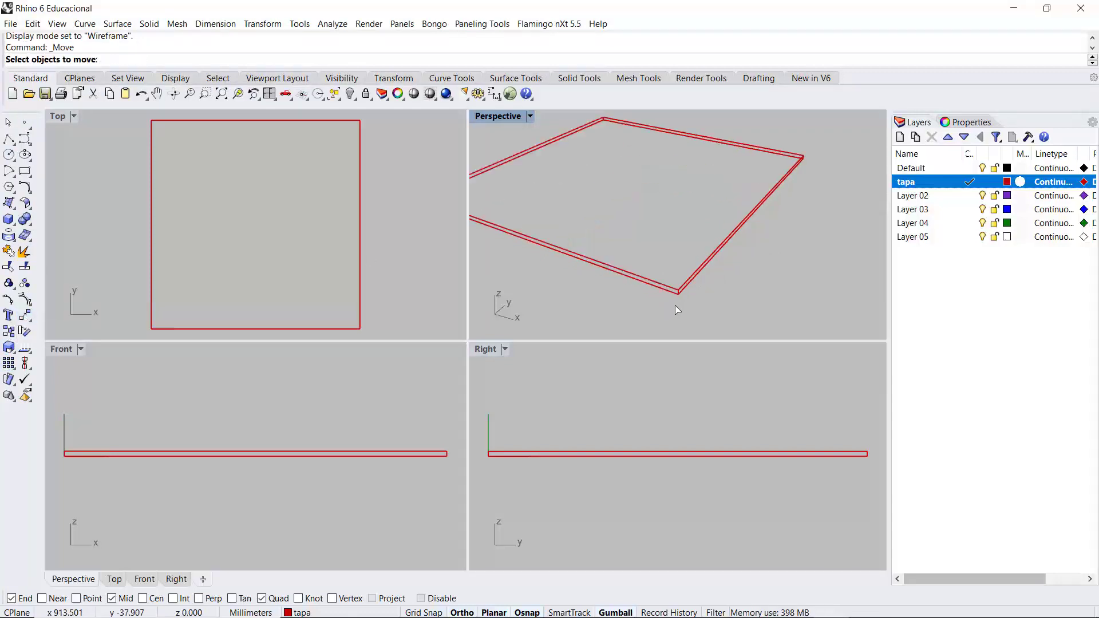
left_click(674, 275)
key("Return")
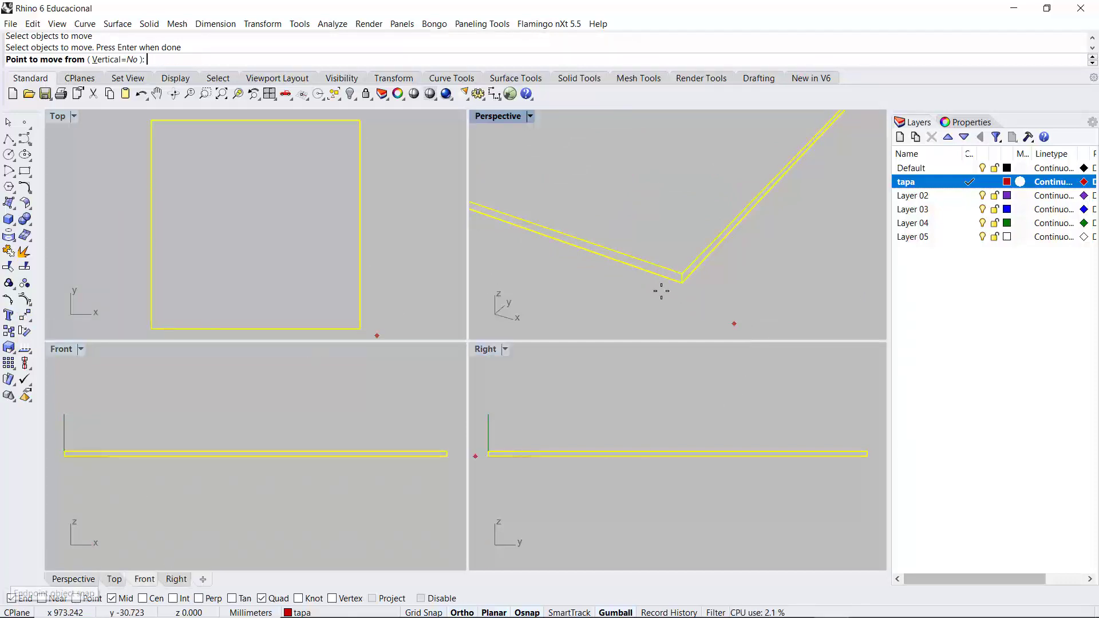
left_click(682, 282)
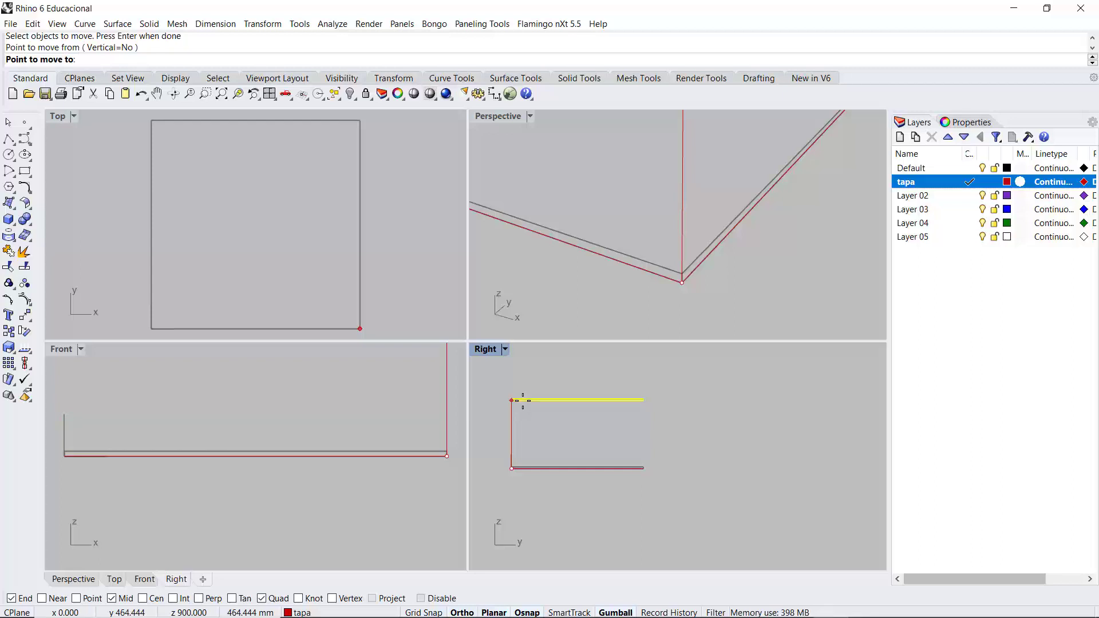
type("830")
key("Return")
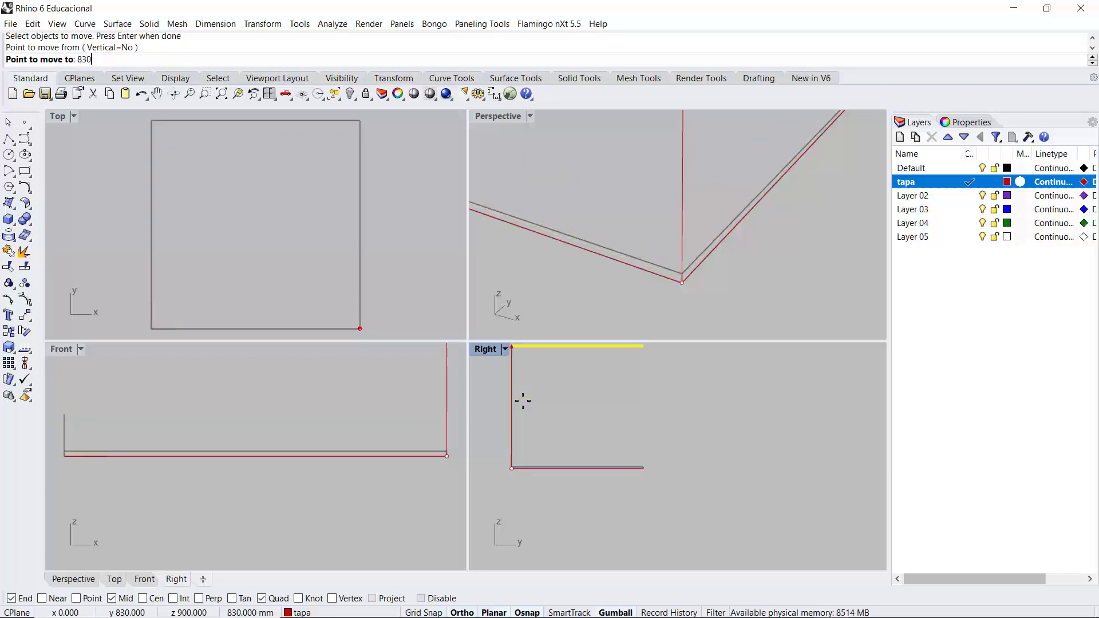
scroll(517, 417, "down", 5)
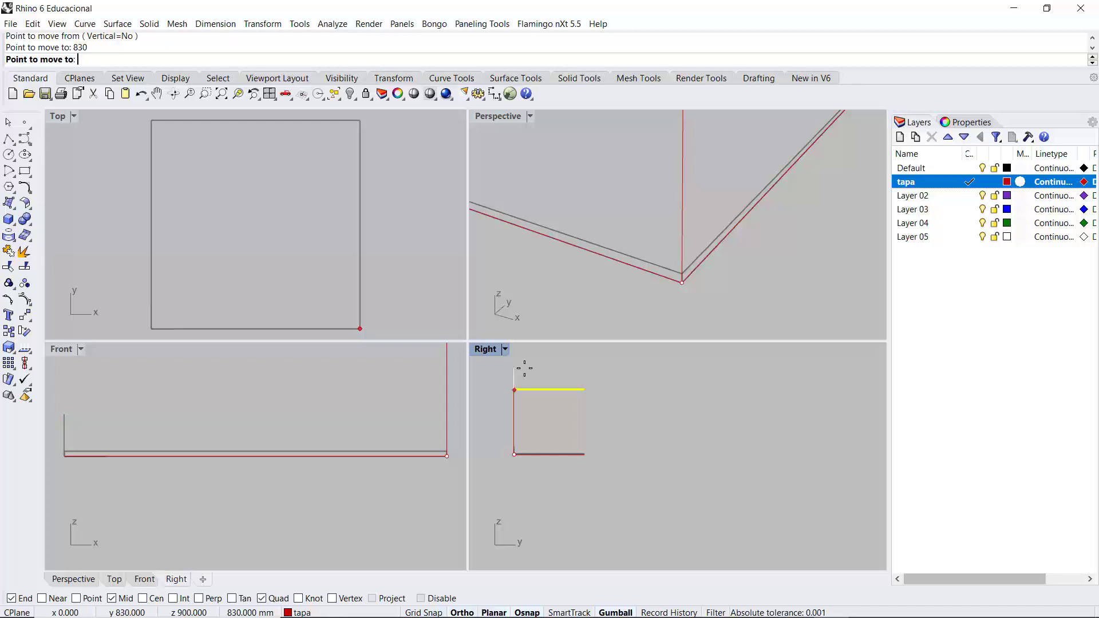
left_click(524, 369)
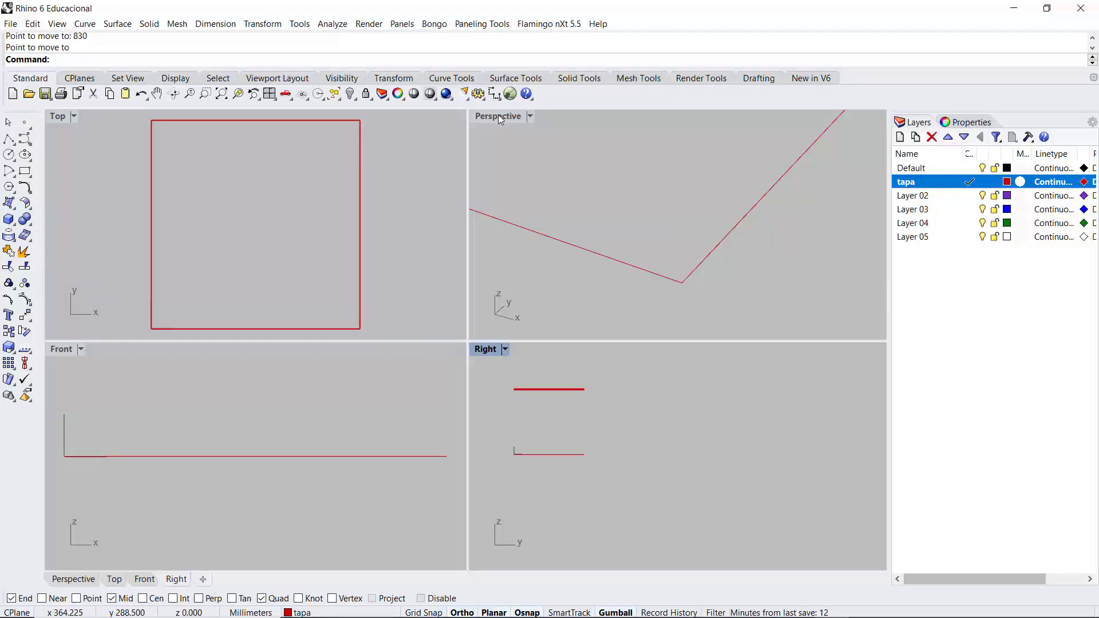
right_click(221, 97)
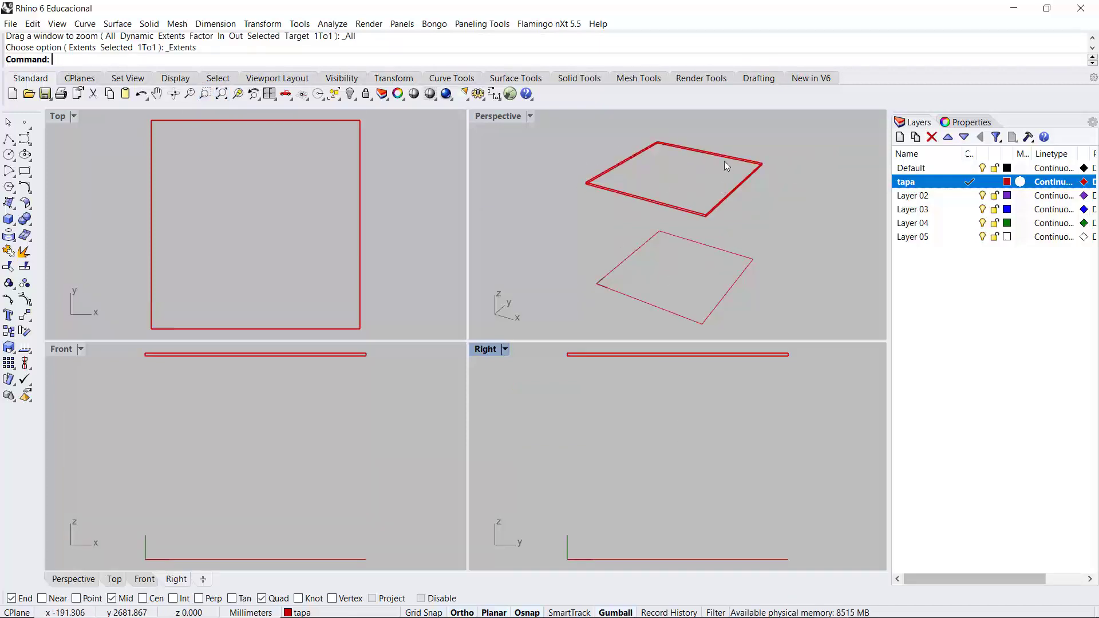
Rename Layer 02 as pie and make it the current layer.
left_click(937, 198)
right_click(938, 198)
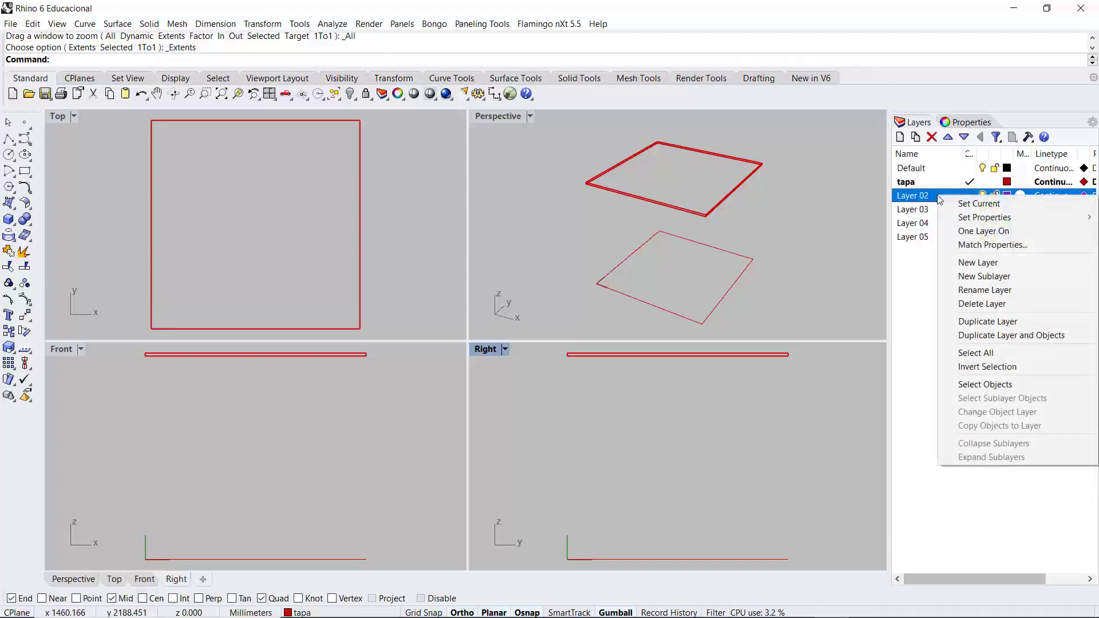
left_click(955, 291)
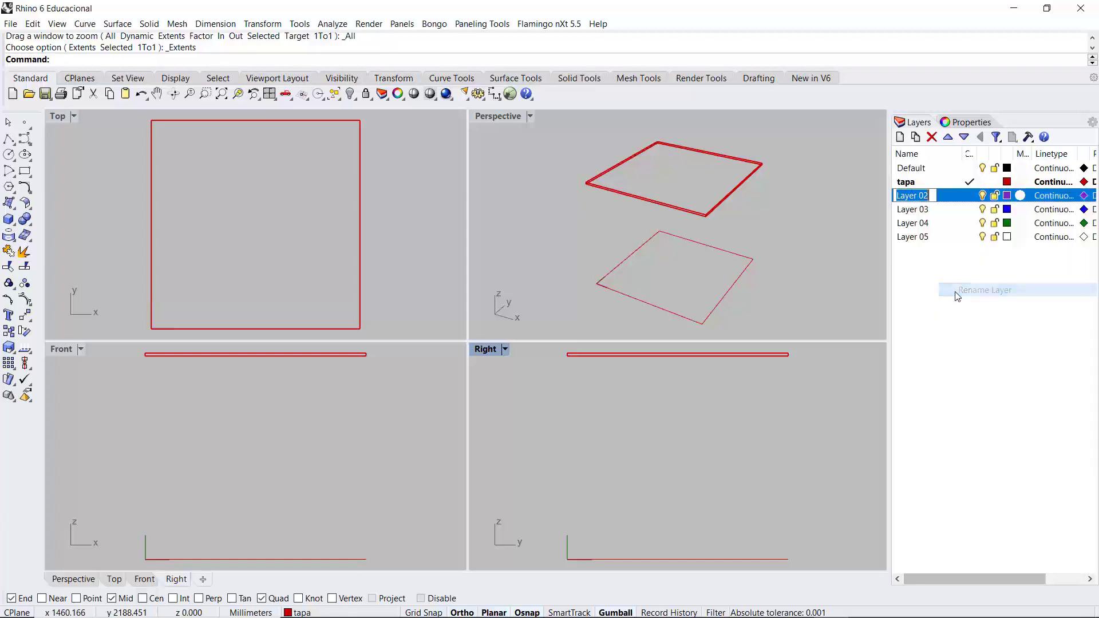
type("pie")
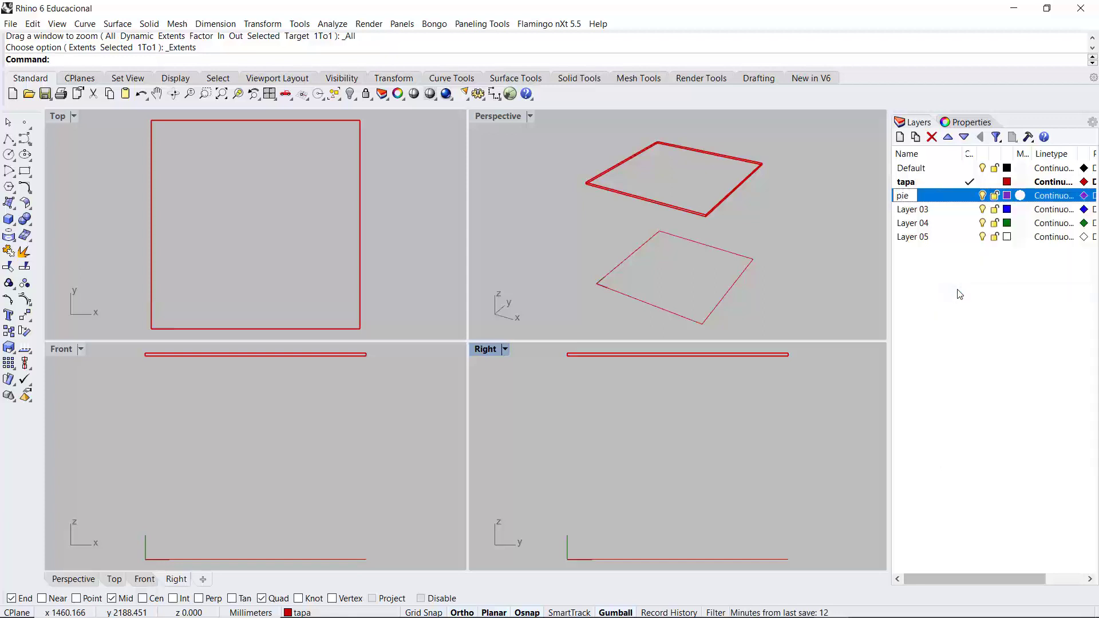
left_click(931, 266)
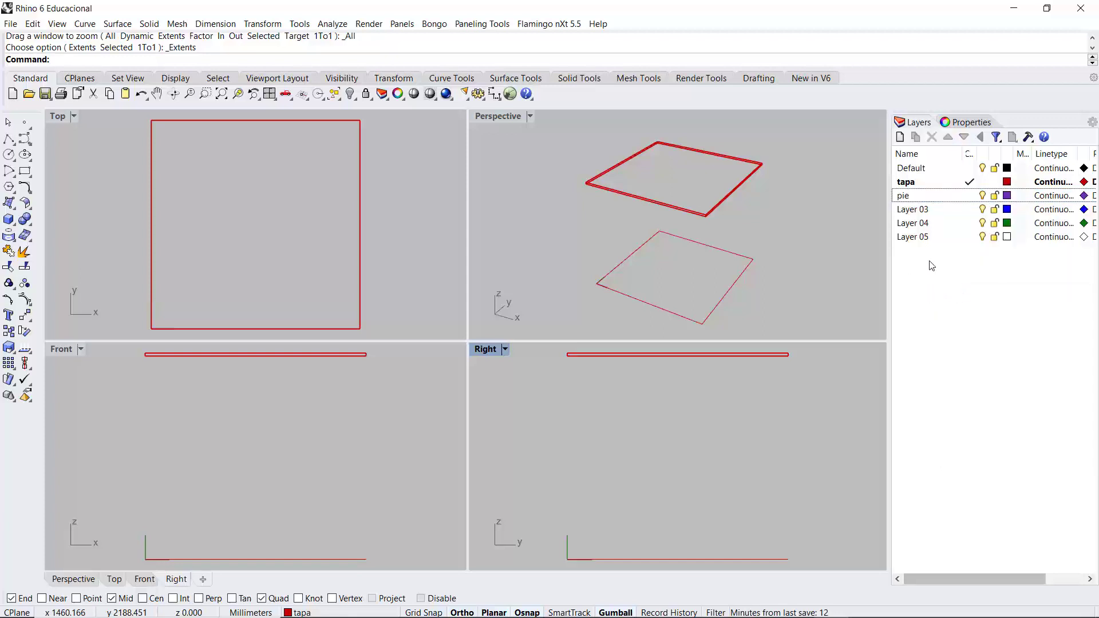
left_click(969, 197)
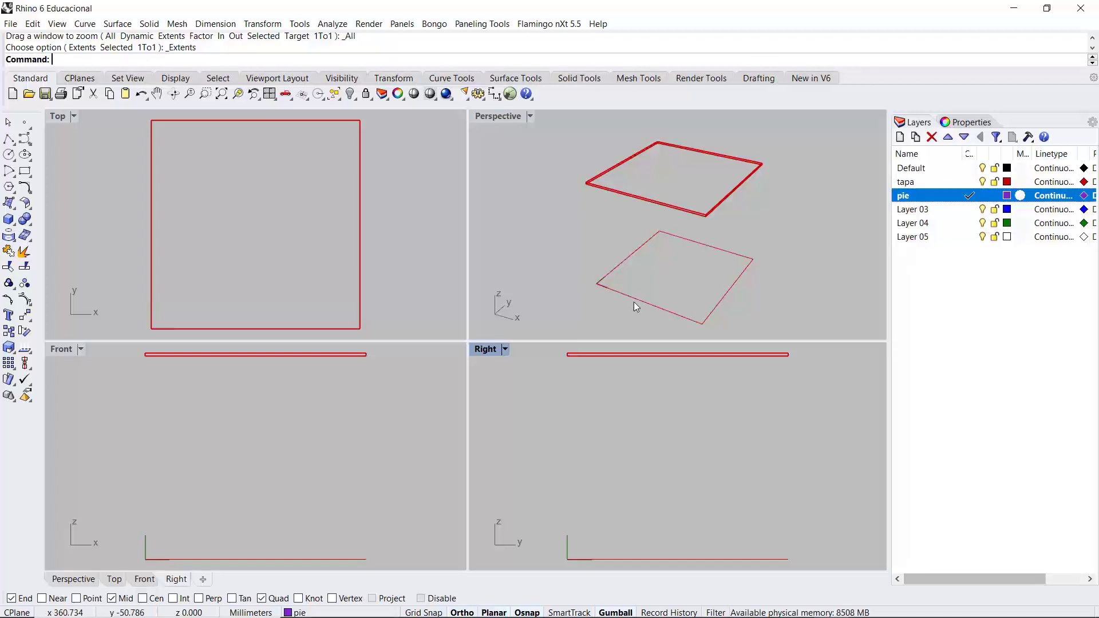
Maximize the Perspective view and draw a diagonal polyline across the base square between the 900,900 corner and the origin.
left_click(498, 117)
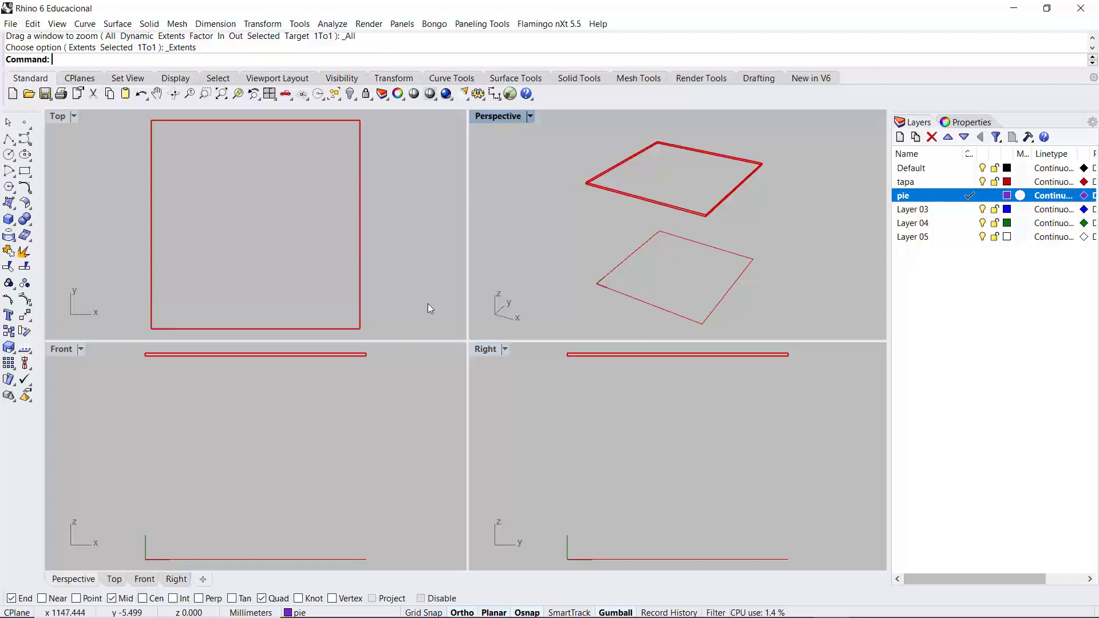
double_click(503, 115)
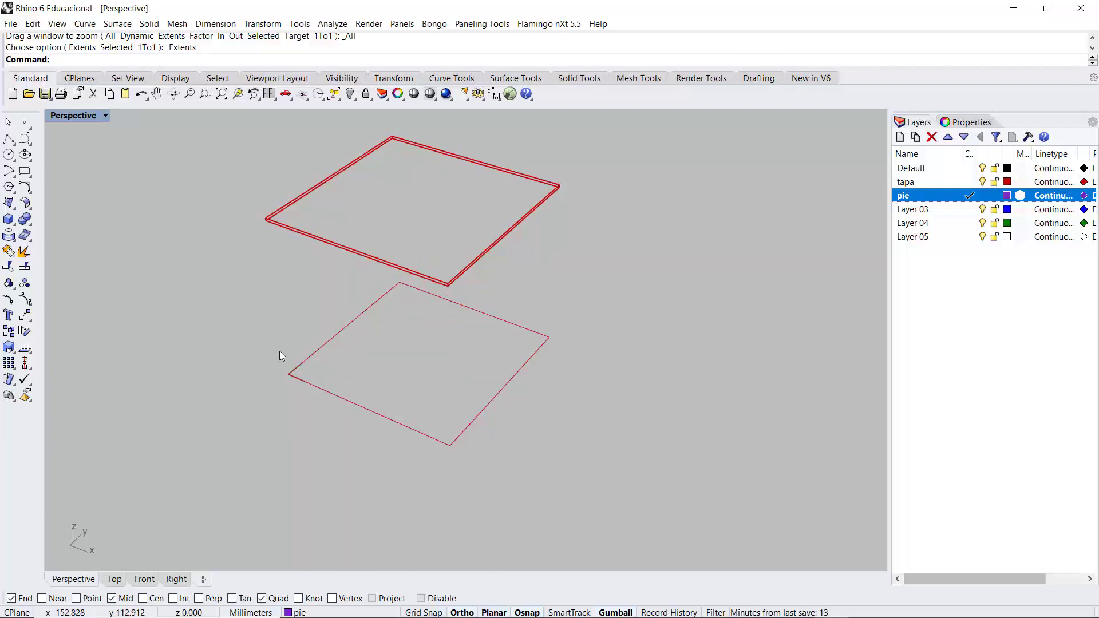
left_click(9, 139)
left_click(549, 338)
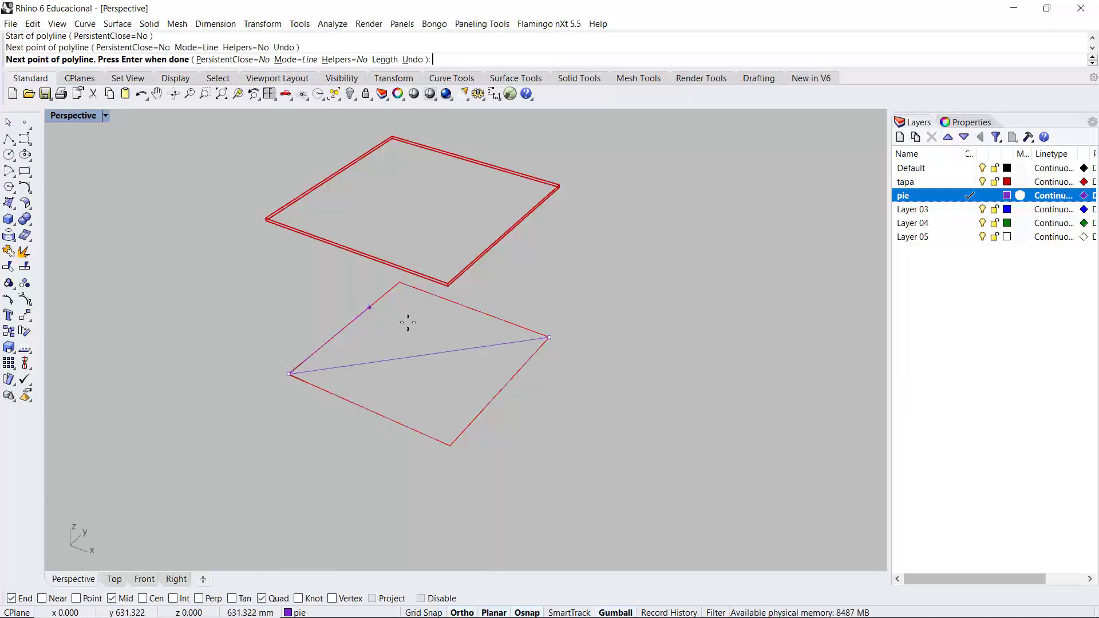
key("Return")
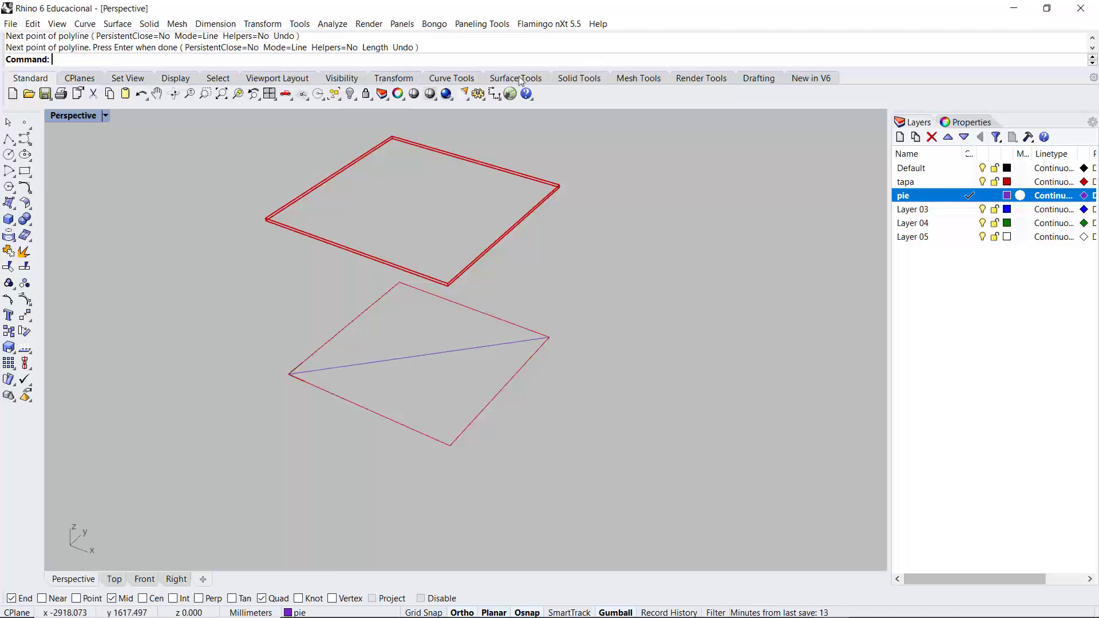
Offset the base square's diagonal line 25 mm to each side.
left_click(460, 79)
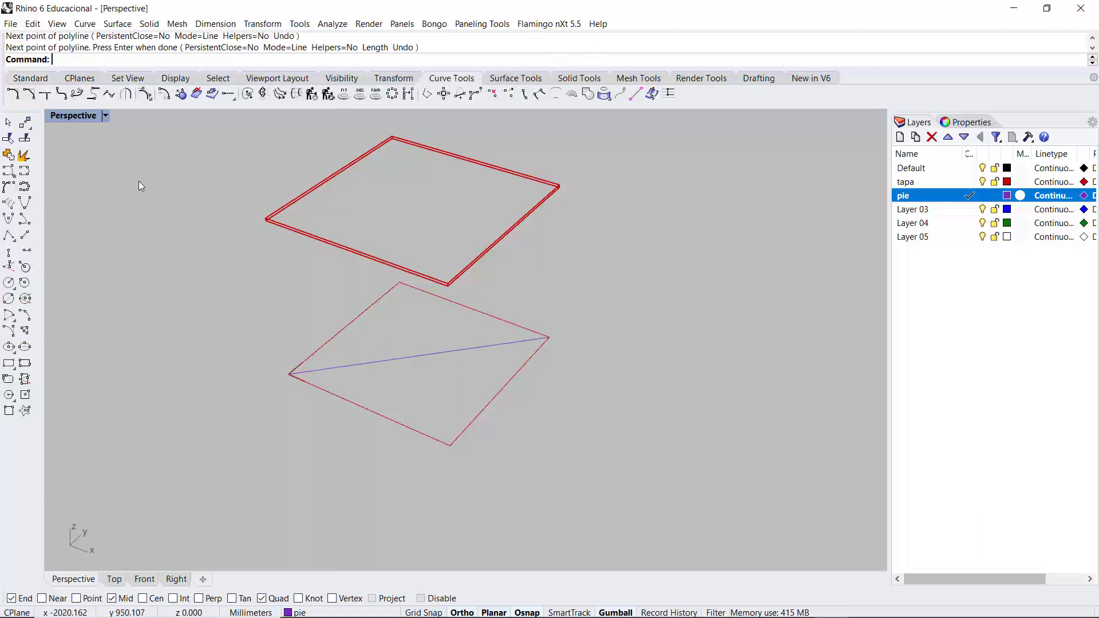
left_click(163, 95)
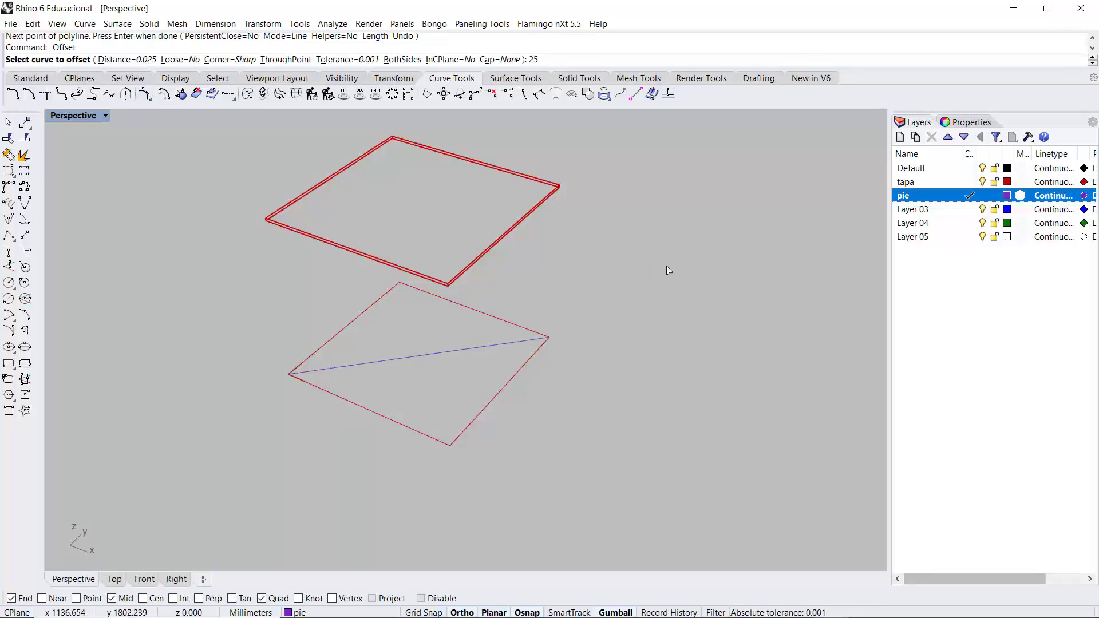
type("25")
key("Return")
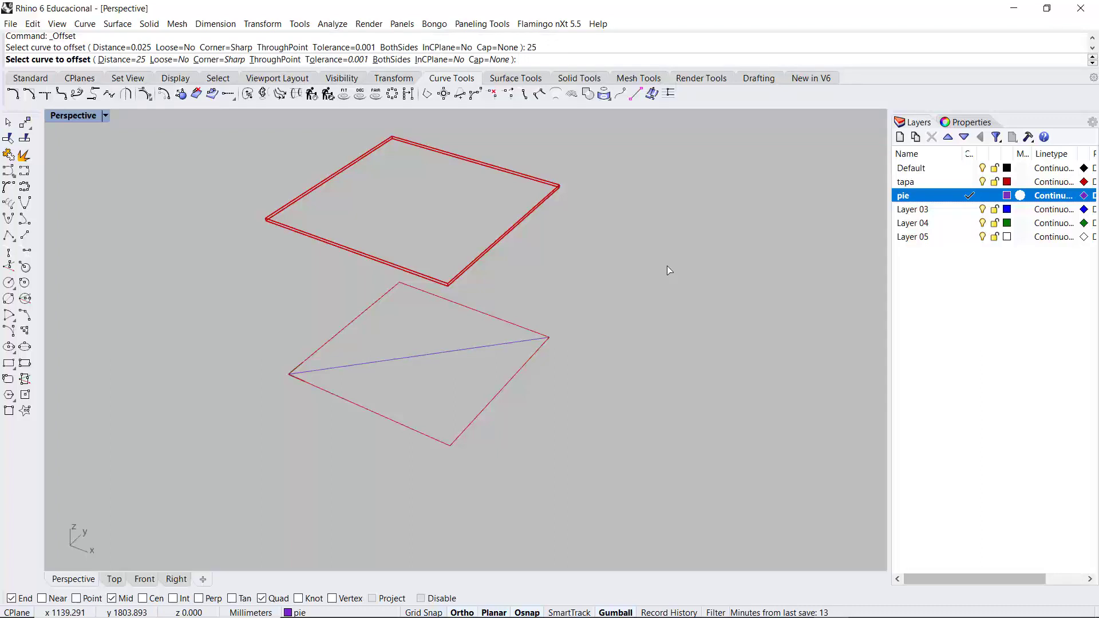
left_click(439, 356)
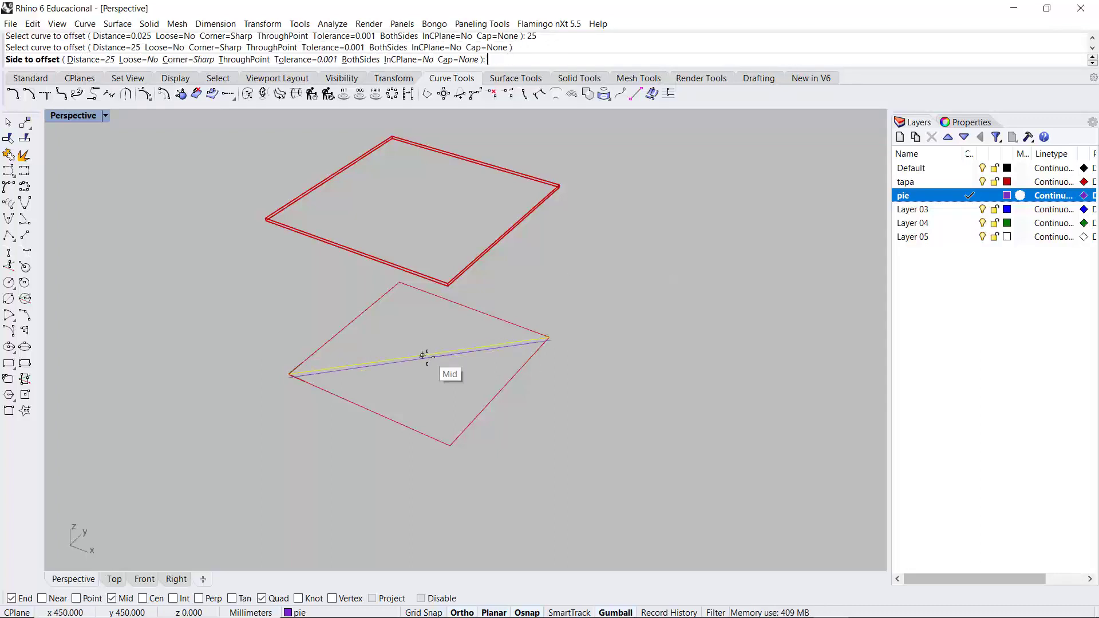
scroll(429, 360, "up", 4)
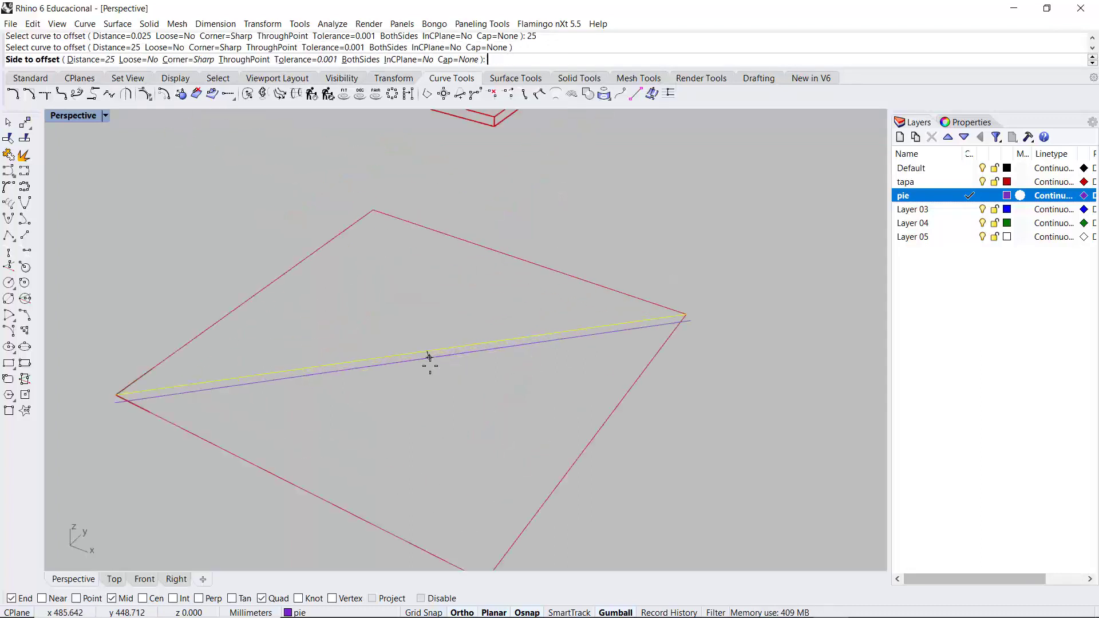
left_click(424, 394)
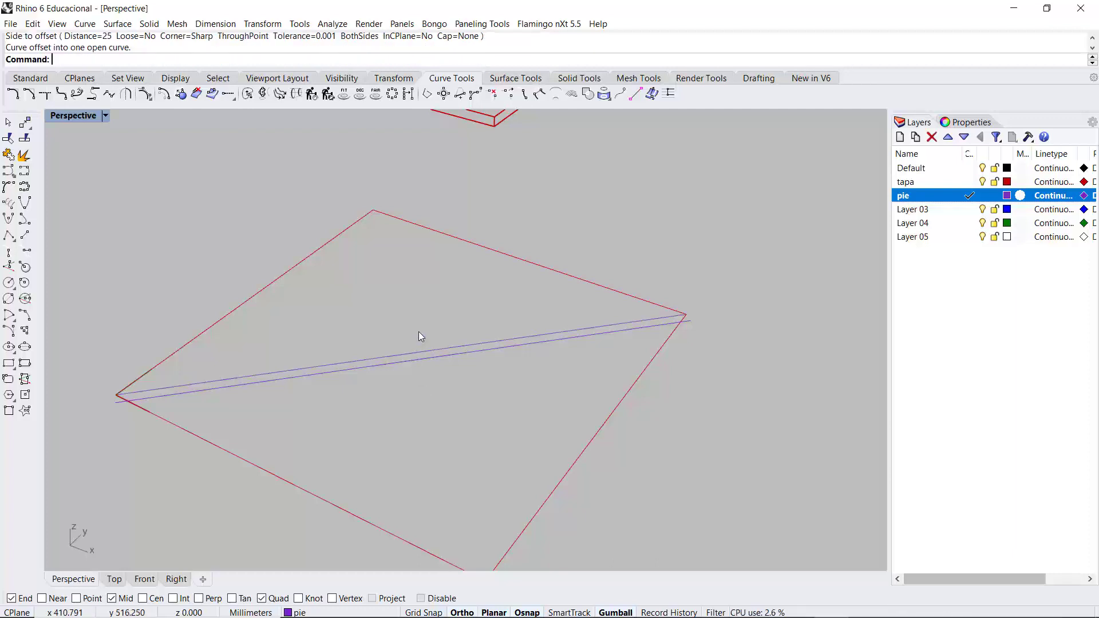
key("Return")
left_click(422, 357)
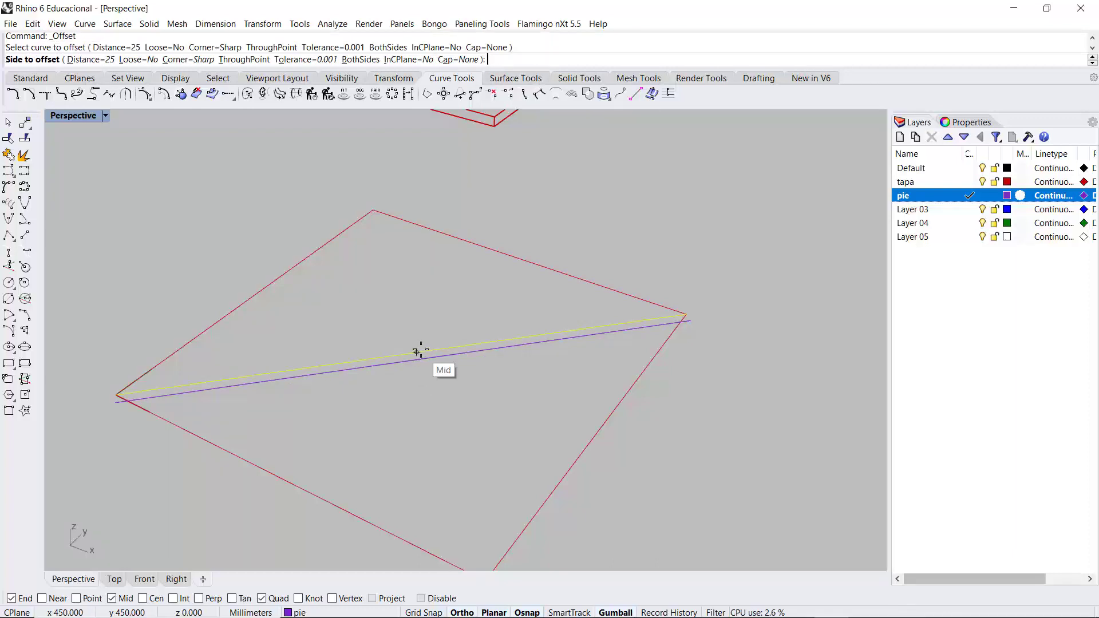
left_click(408, 306)
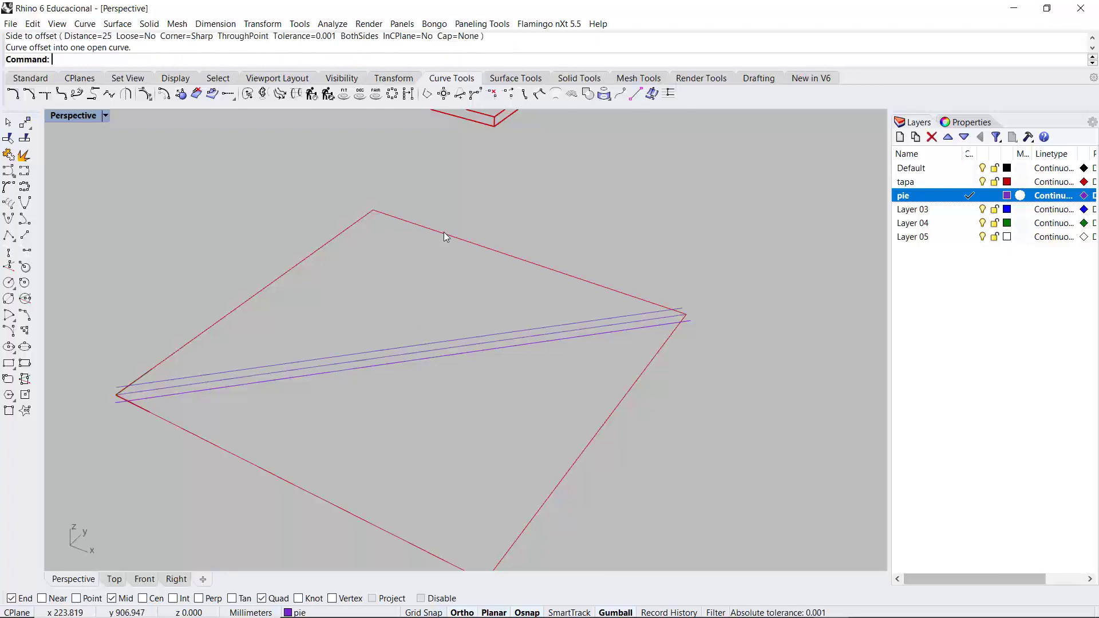
Draw the second diagonal polyline of the base square between its two remaining corners.
scroll(452, 238, "down", 2)
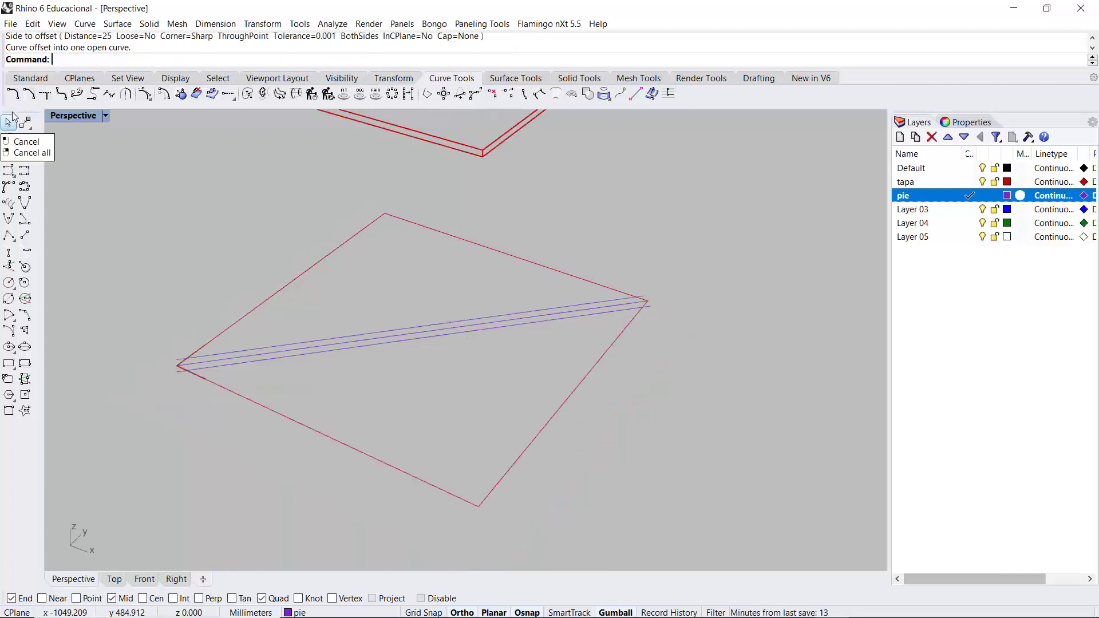
left_click(27, 79)
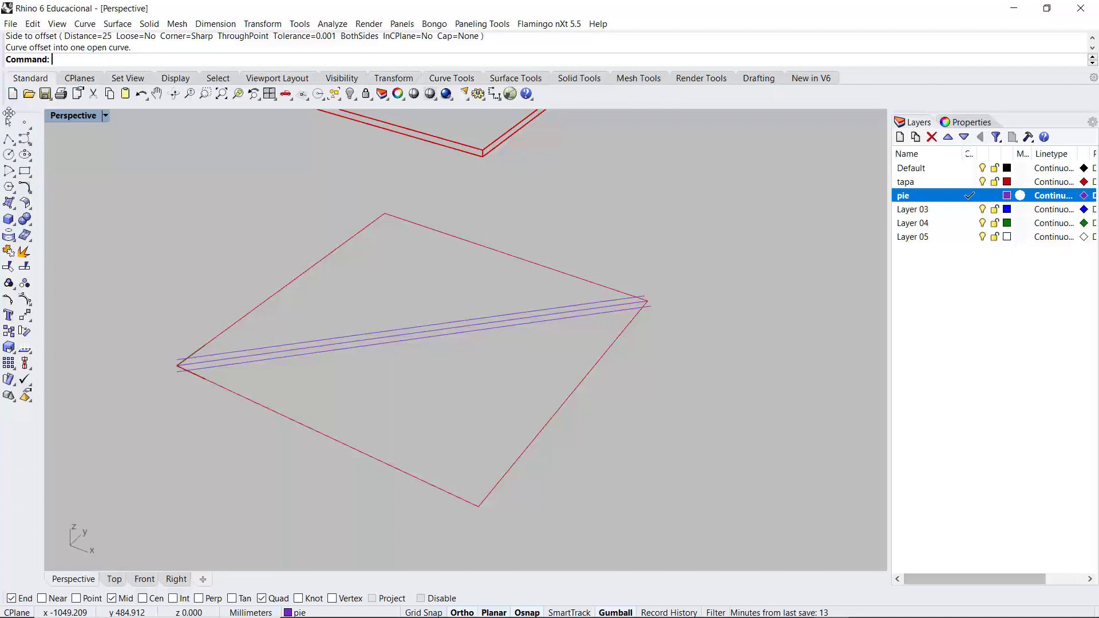
left_click(10, 142)
left_click(479, 506)
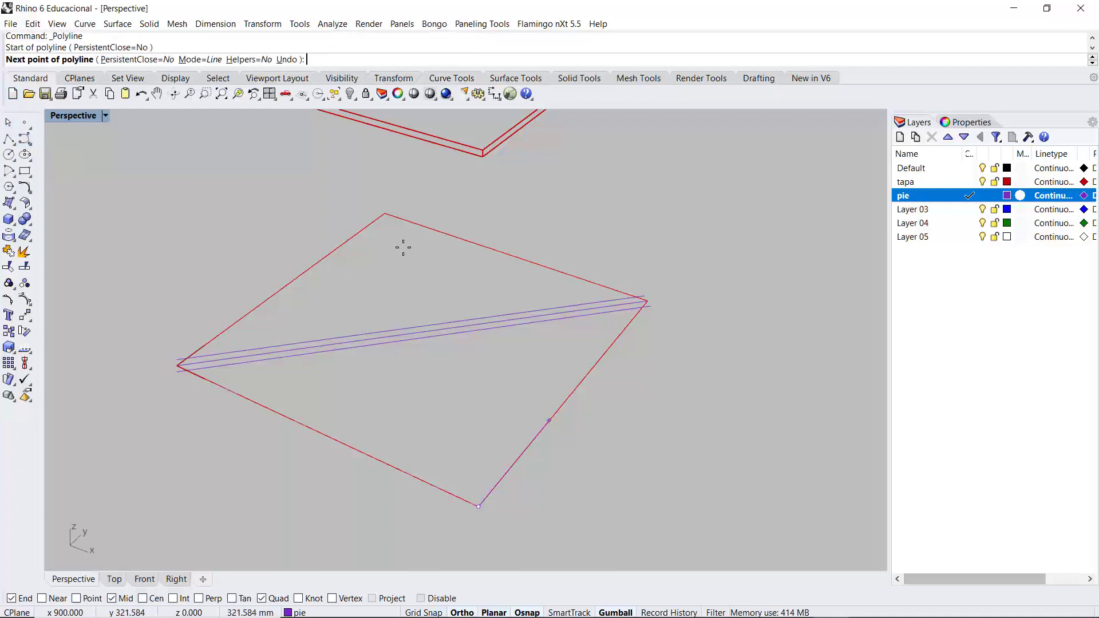
left_click(390, 216)
key("Return")
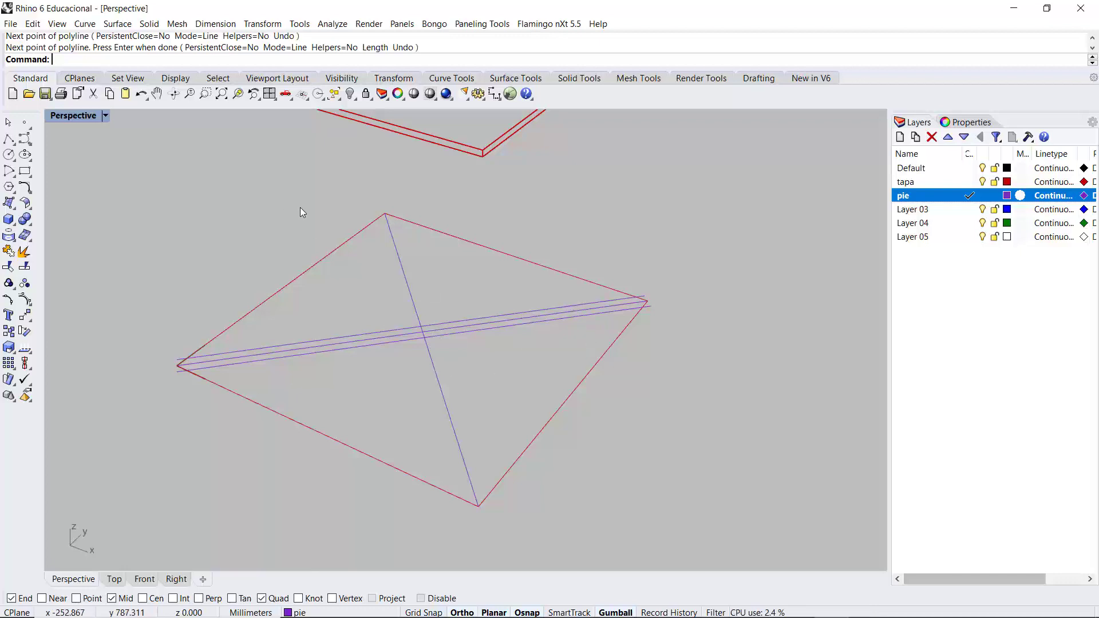
Offset the second diagonal 350 mm to each side.
left_click(435, 81)
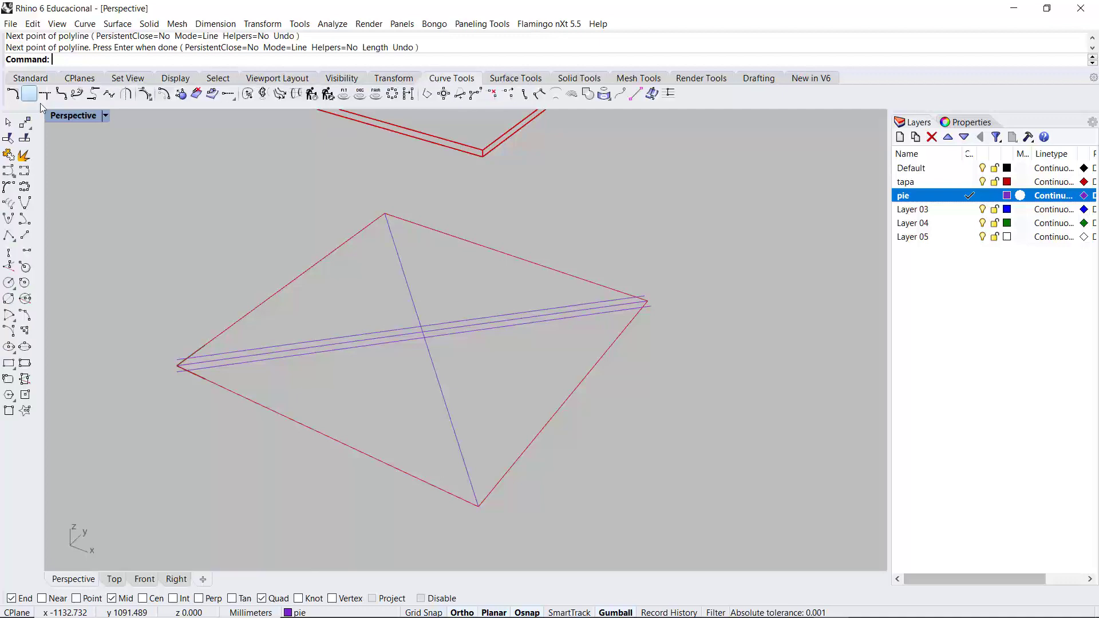
left_click(163, 94)
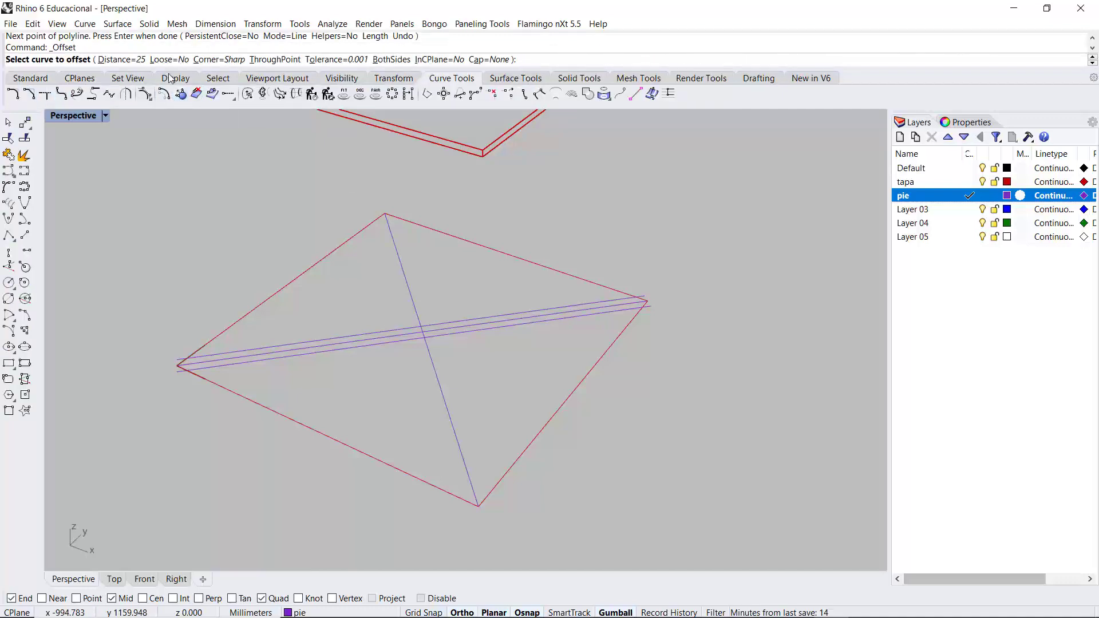
left_click(121, 59)
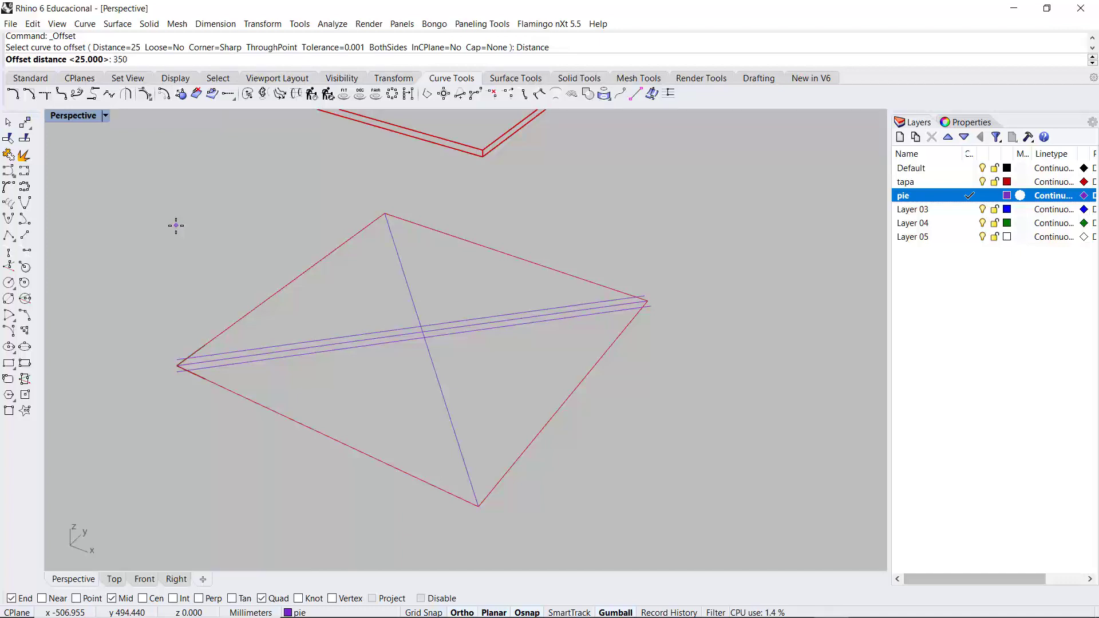
key("Return")
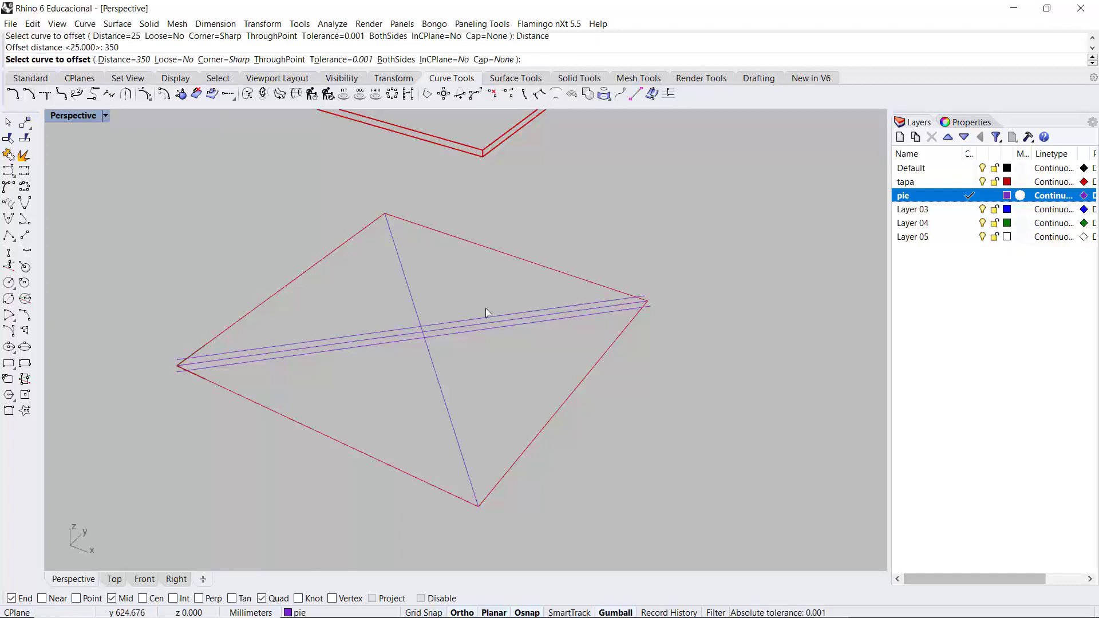
left_click(419, 310)
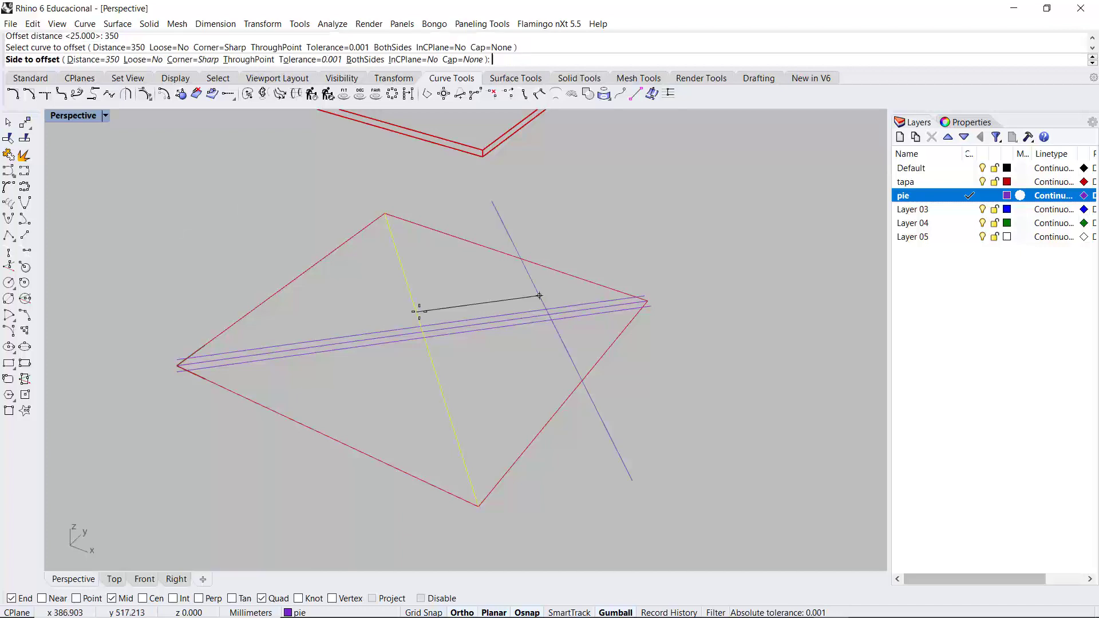
left_click(481, 297)
key("Return")
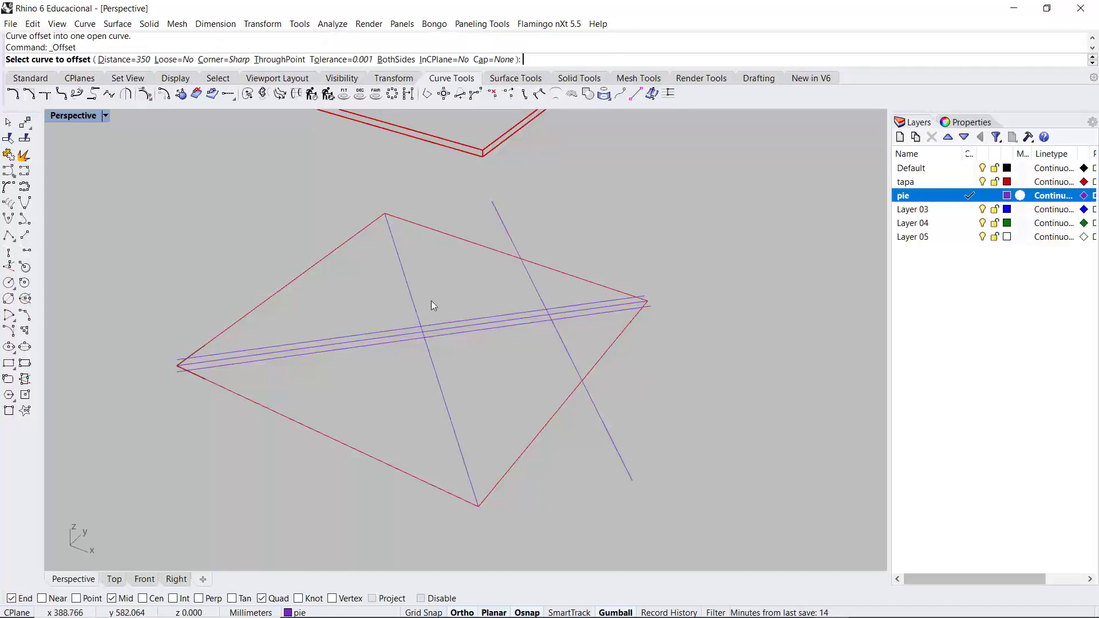
left_click(414, 306)
left_click(195, 312)
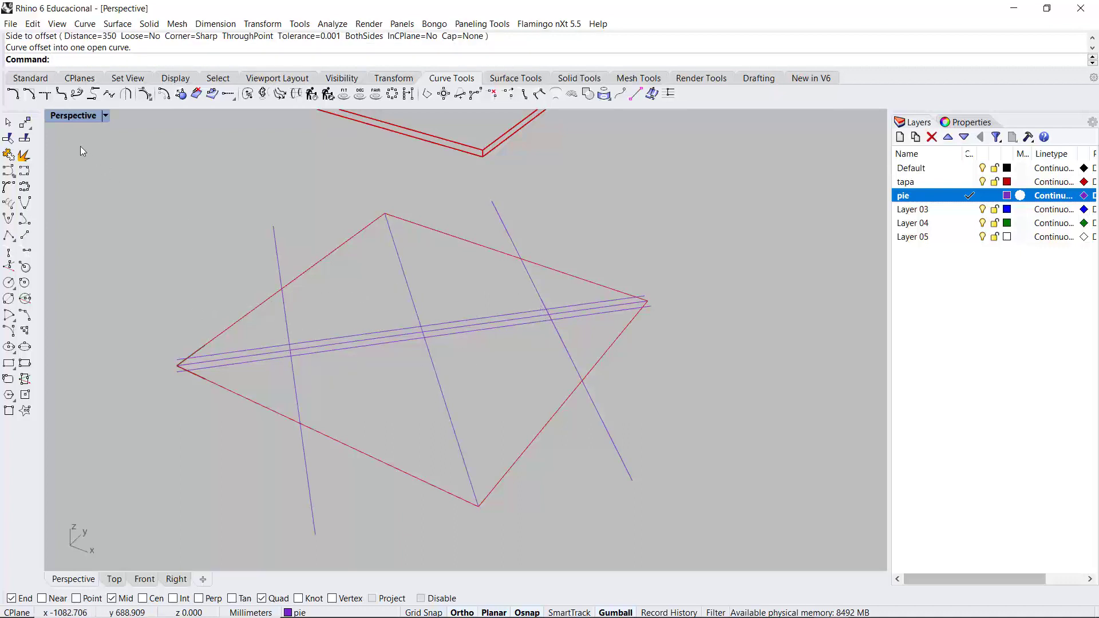
Trim the four offset lines against each other, and the long diagonal at its origin end, leaving a narrow rectangle outline along that diagonal.
left_click(9, 139)
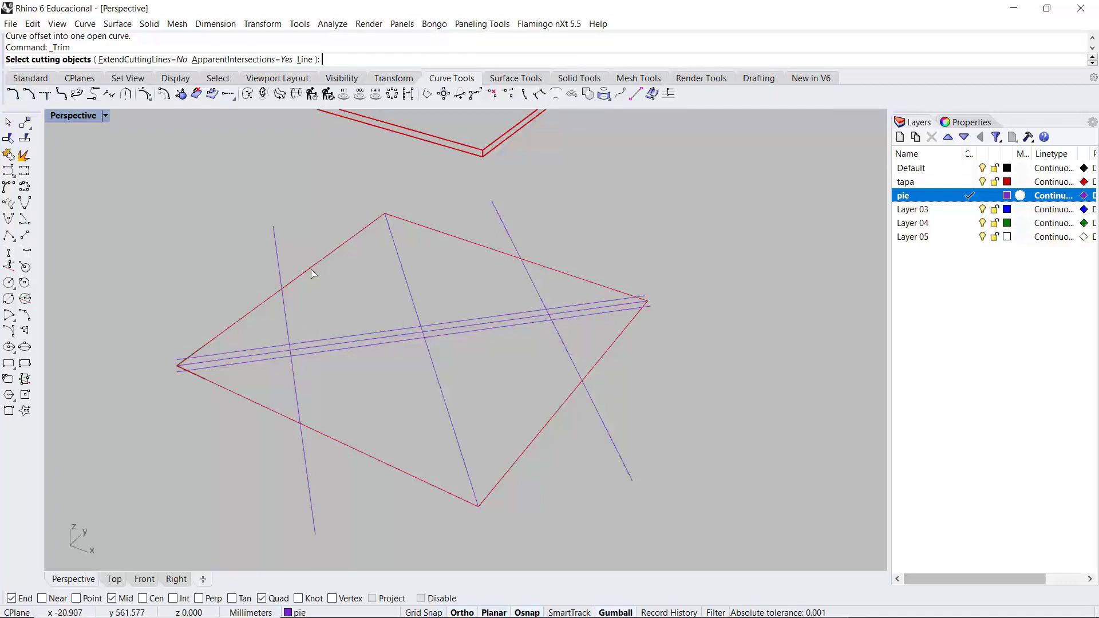
left_click(287, 333)
left_click(277, 351)
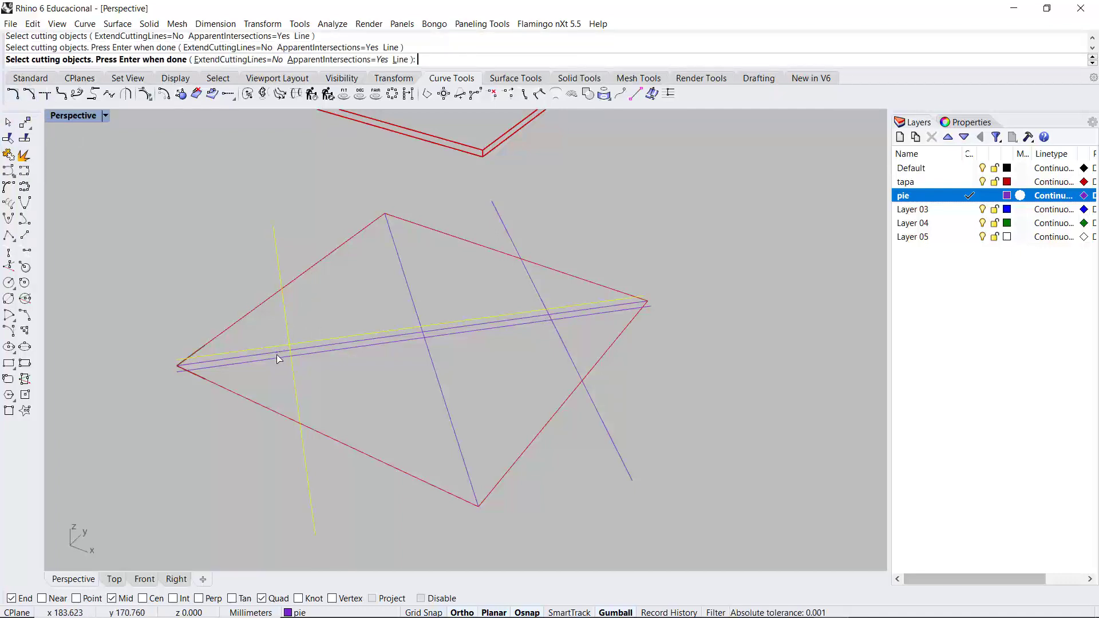
left_click(277, 357)
left_click(541, 296)
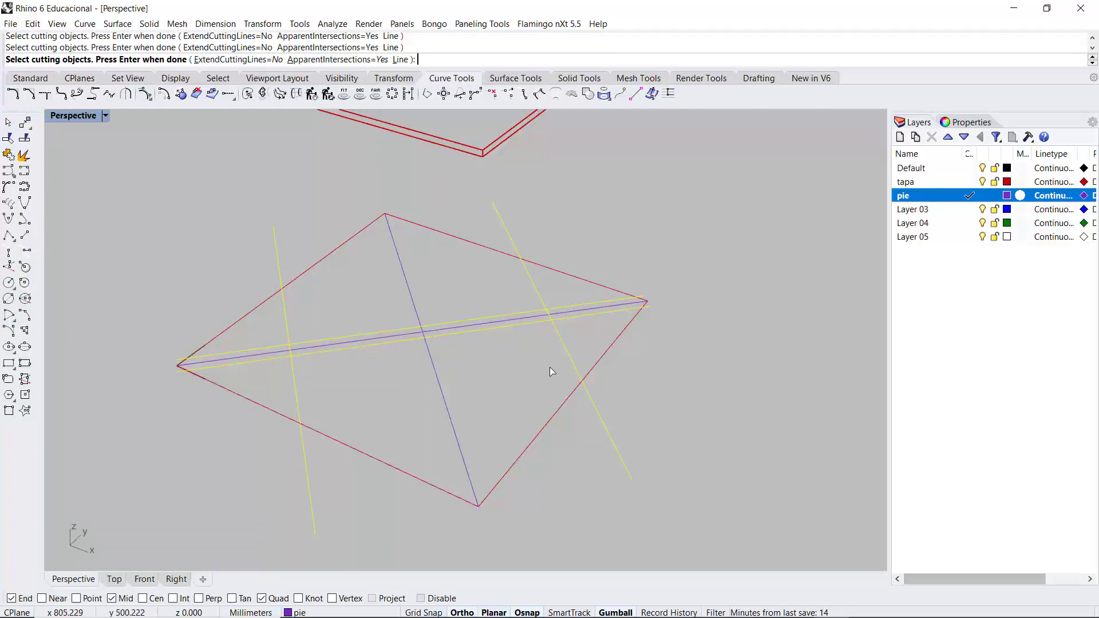
key("Return")
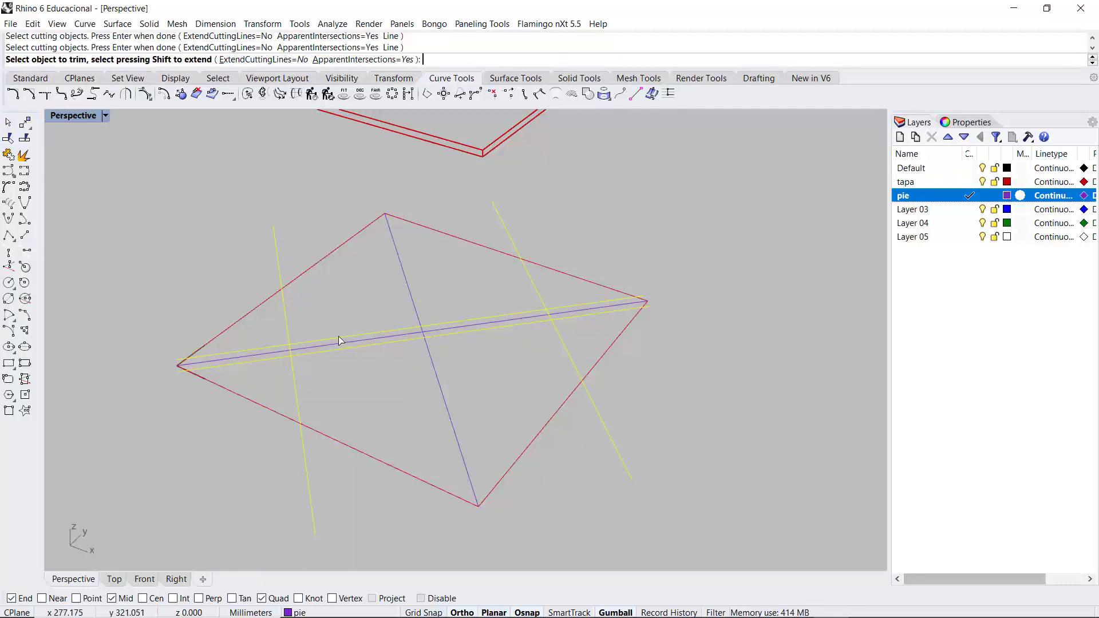
left_click(288, 316)
left_click(267, 344)
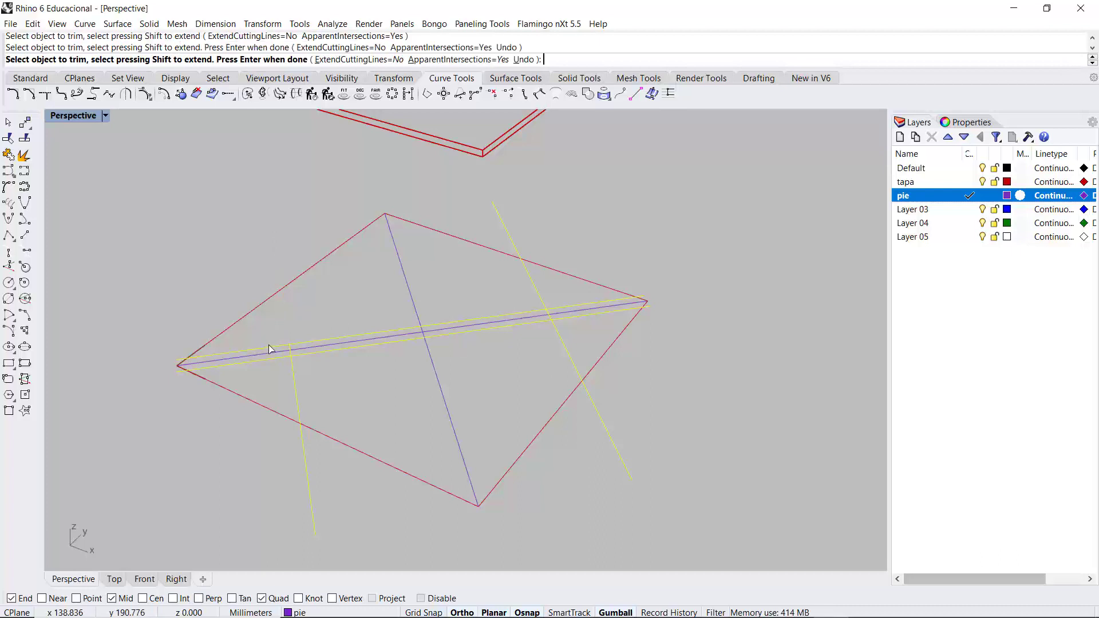
left_click(259, 359)
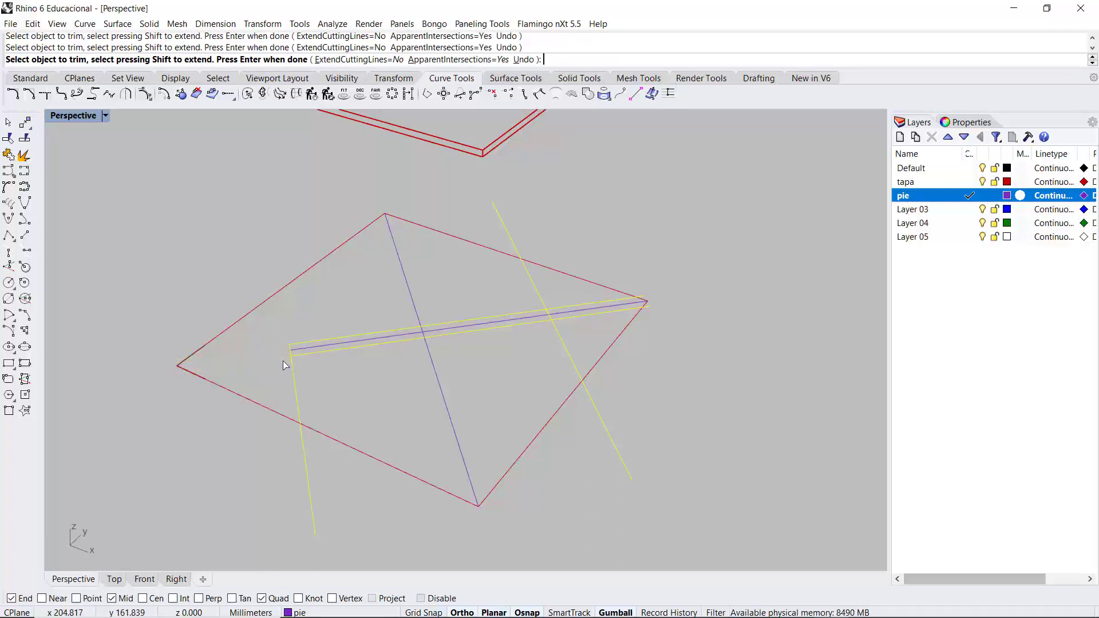
left_click(564, 316)
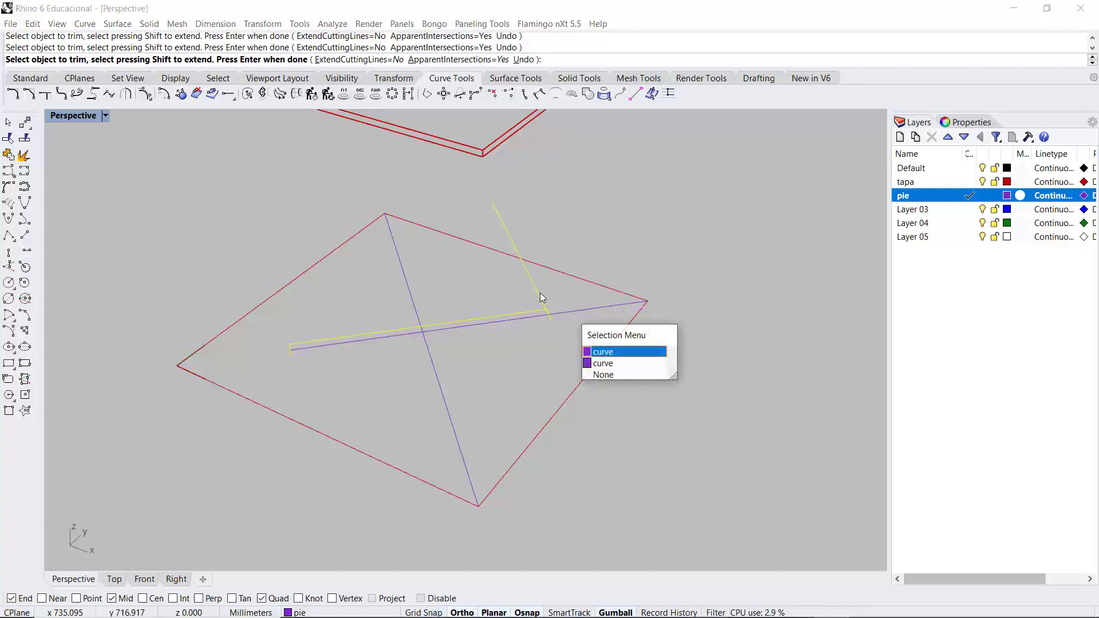
left_click(611, 352)
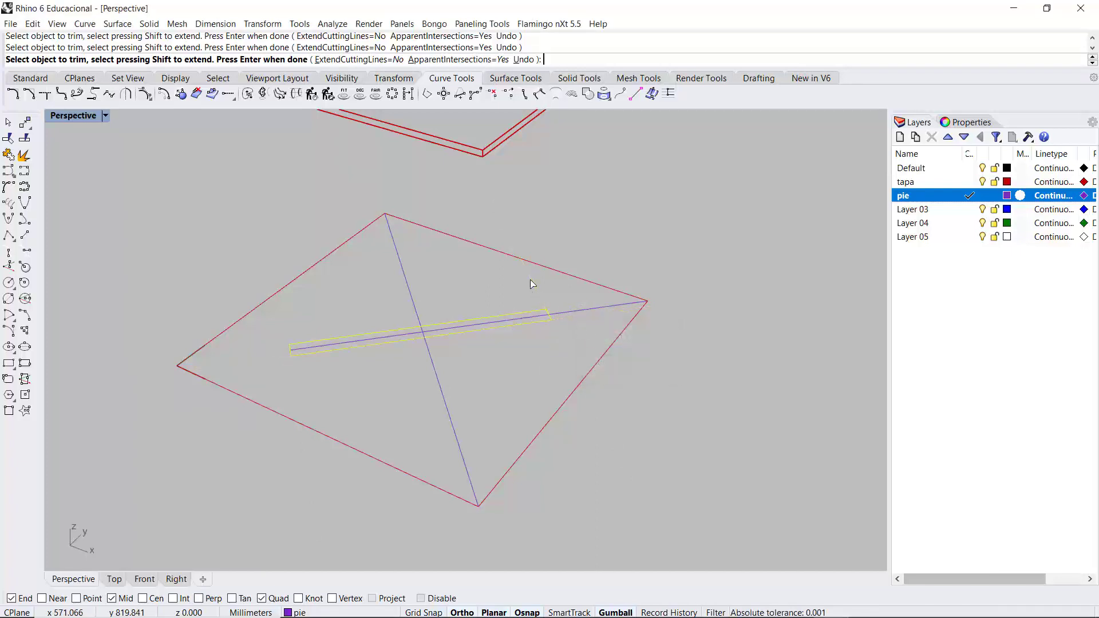
key("Return")
Delete the leftover diagonal lines and join the four edges of the narrow rectangle into one closed curve.
left_click_drag(438, 272, 375, 289)
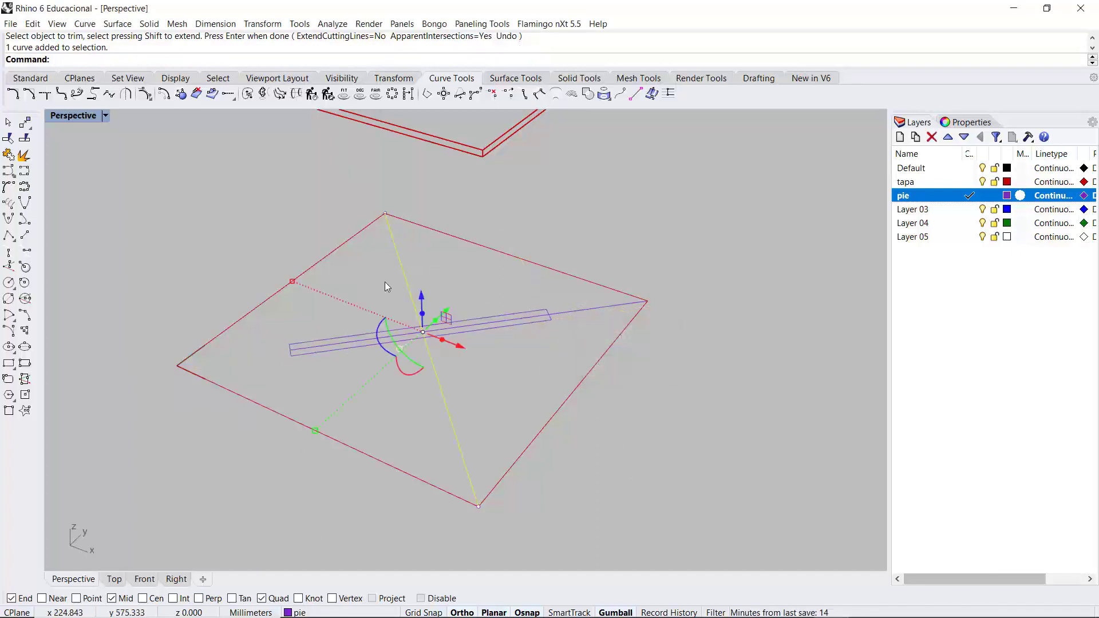
key("Delete")
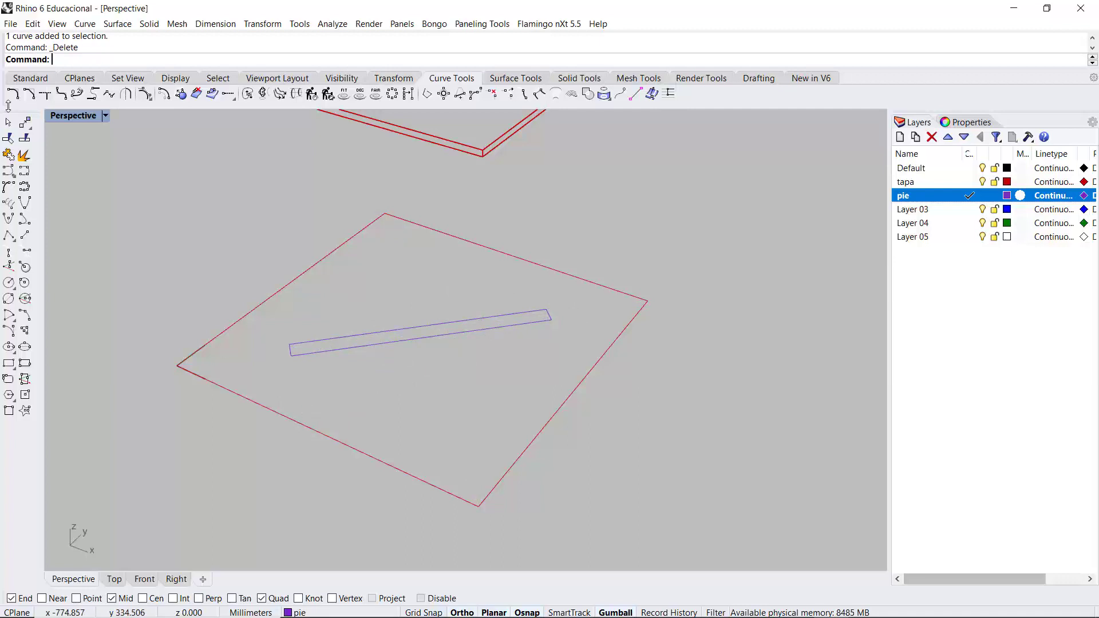
left_click(22, 79)
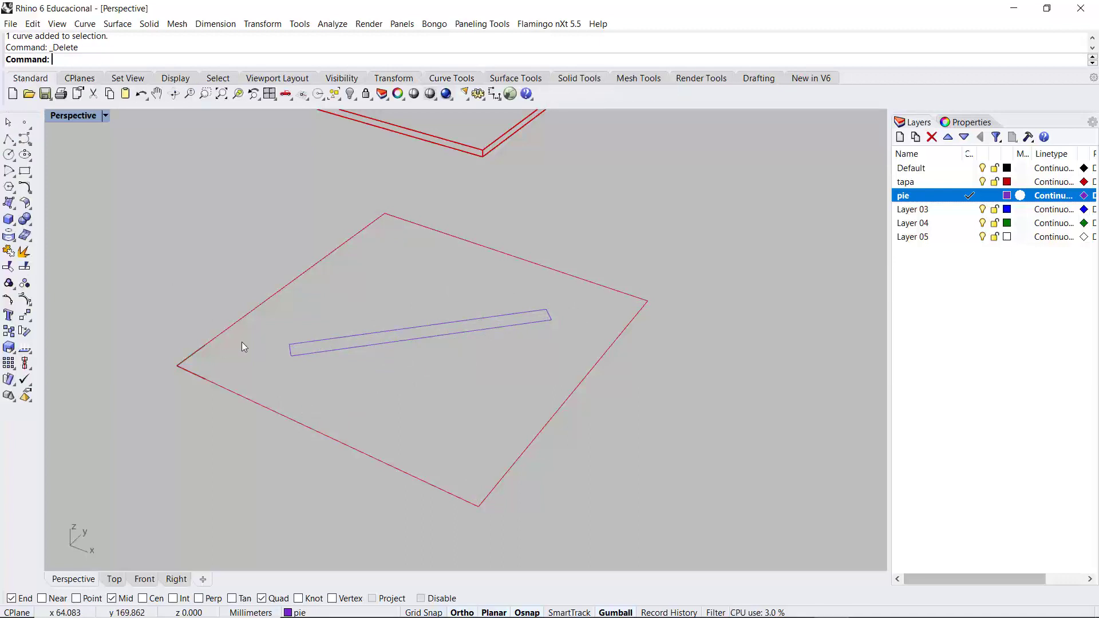
left_click_drag(265, 369, 562, 285)
left_click(9, 252)
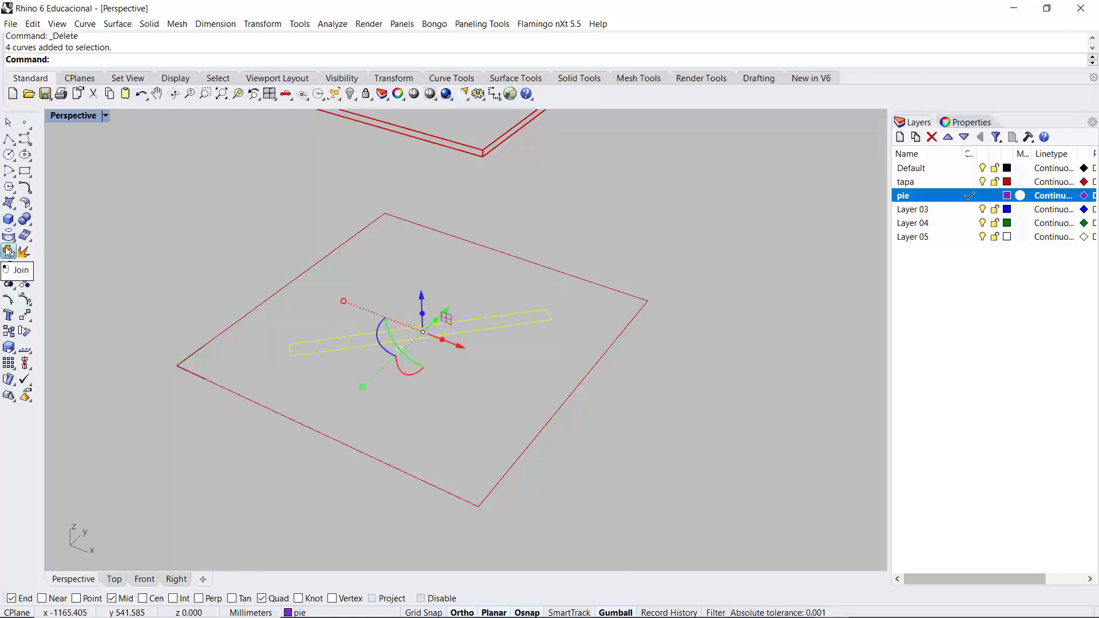
left_click(410, 276)
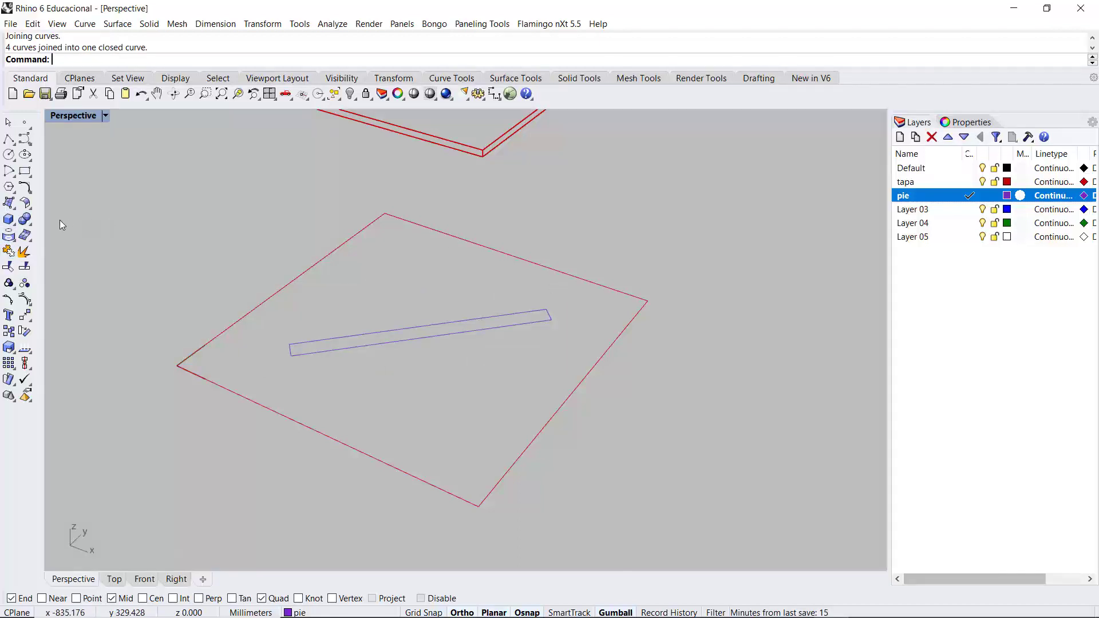
Extrude the closed narrow rectangle into a solid bar 50 mm high.
left_click(591, 83)
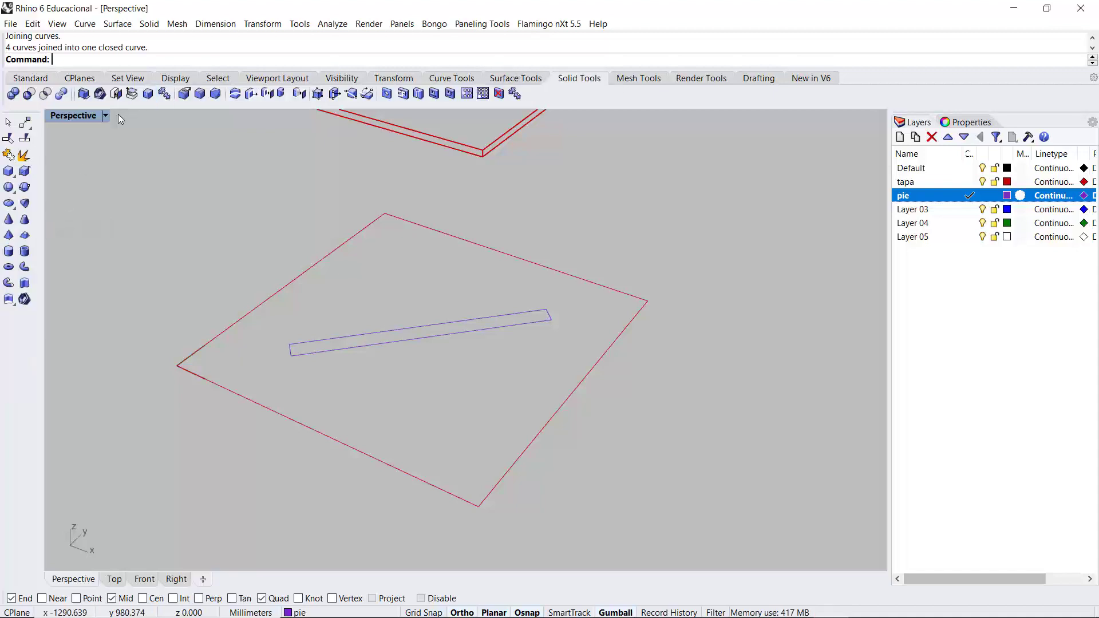
left_click(27, 284)
left_click(338, 340)
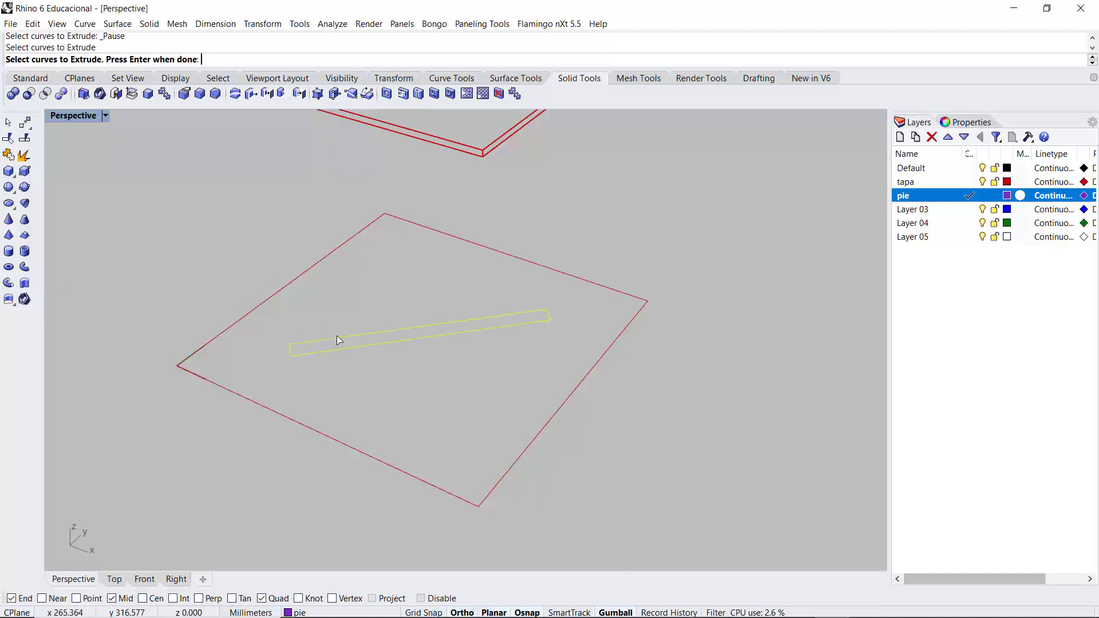
key("Return")
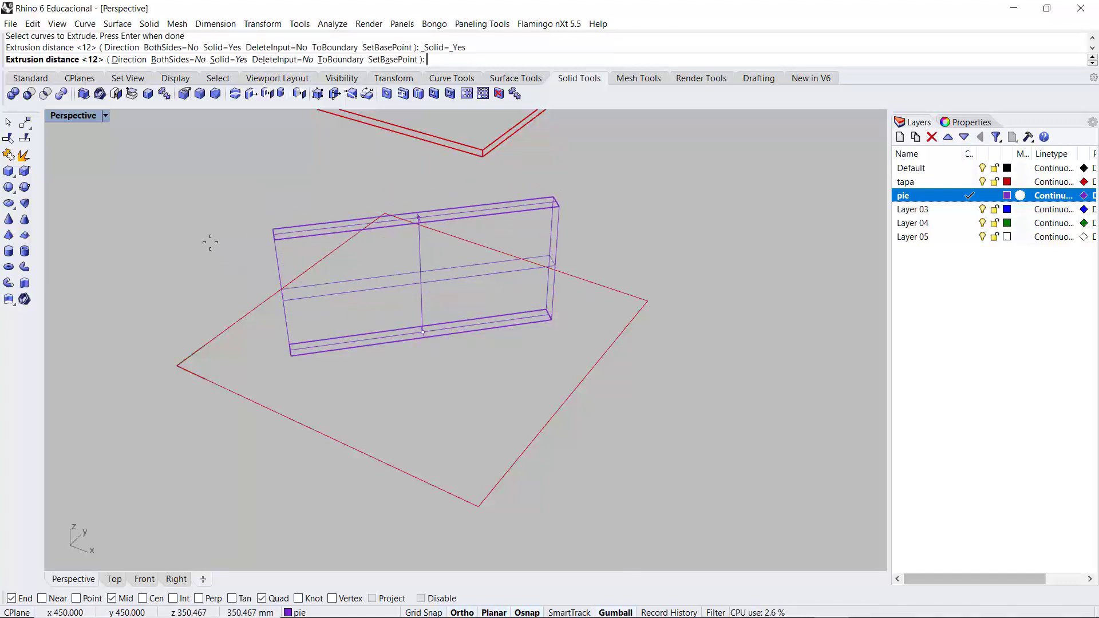
type("50")
key("Return")
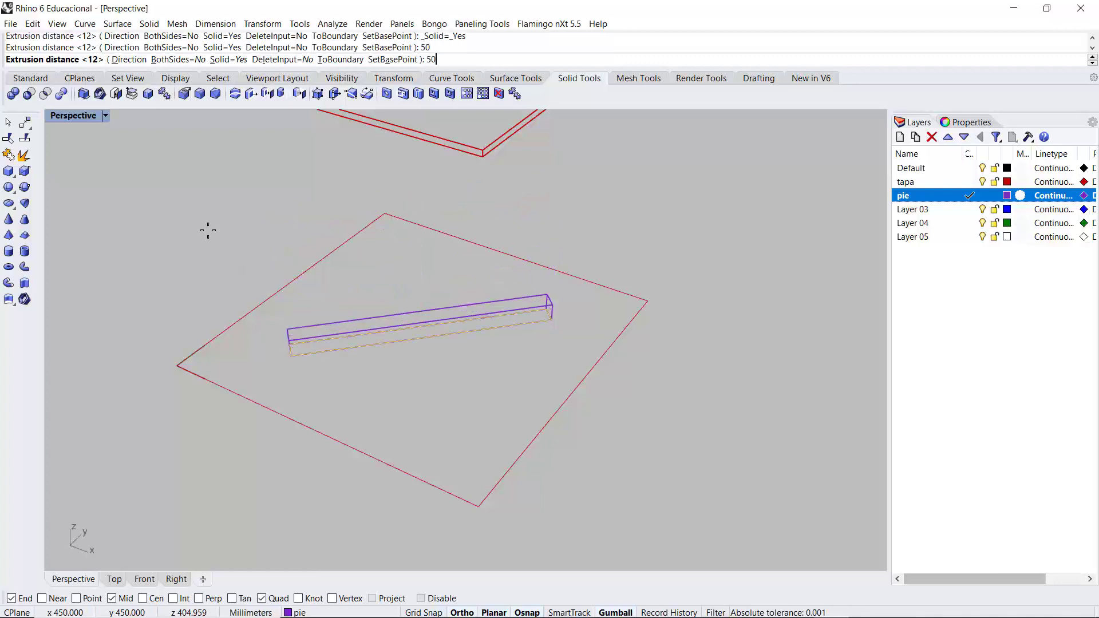
Draw a diagonal polyline across the base square between the 0,900 and 900,0 corners, crossing the bar.
right_click_drag(339, 478, 478, 300)
scroll(448, 366, "up", 3)
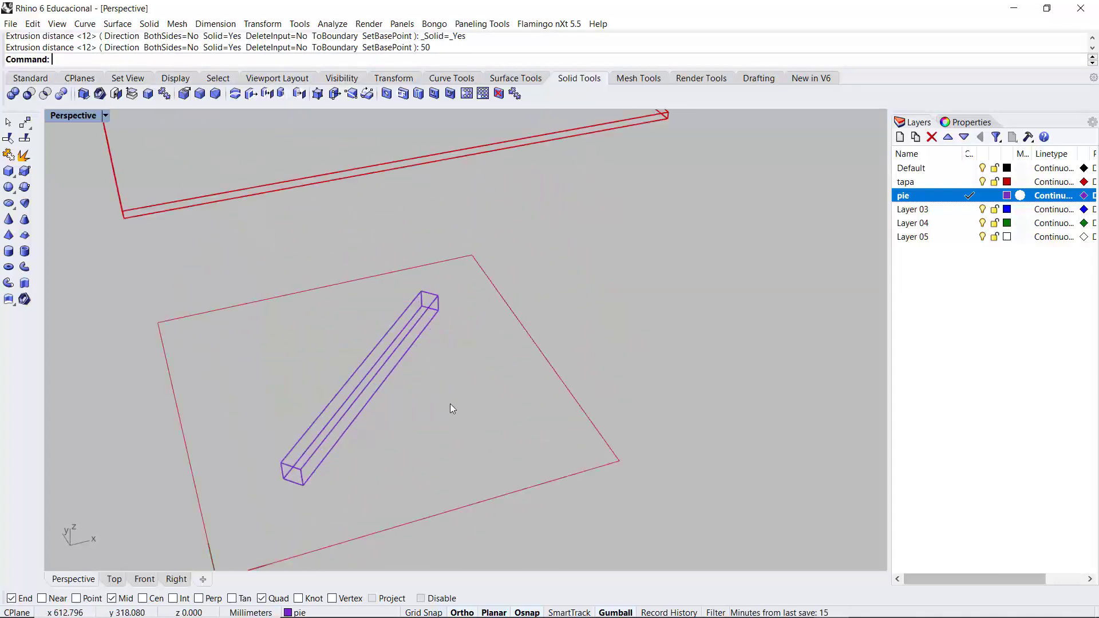
scroll(394, 286, "down", 2)
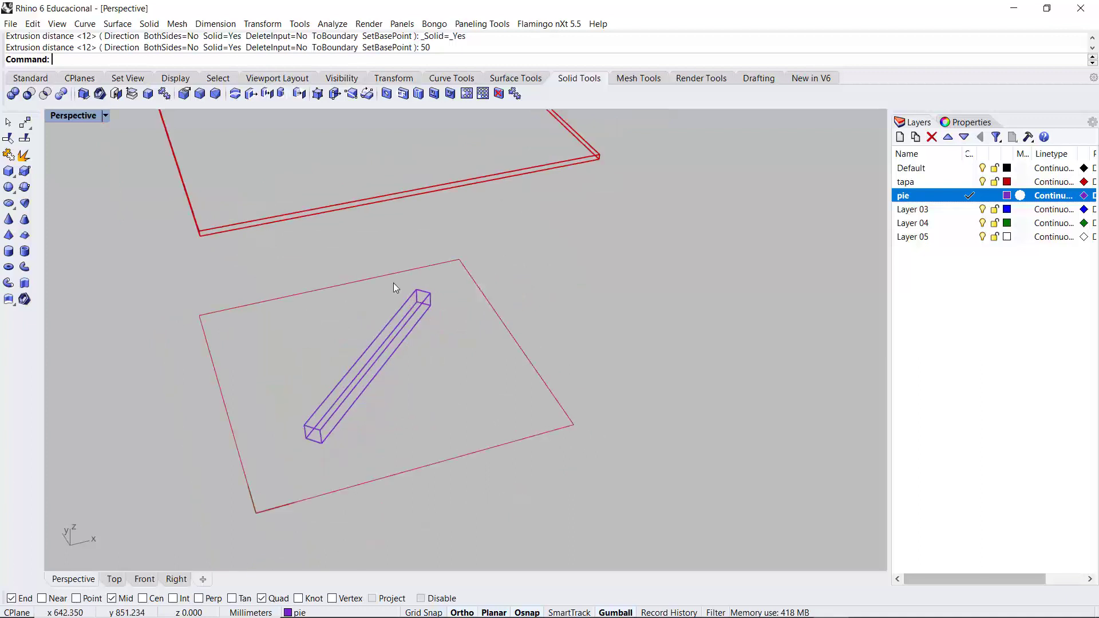
left_click(27, 78)
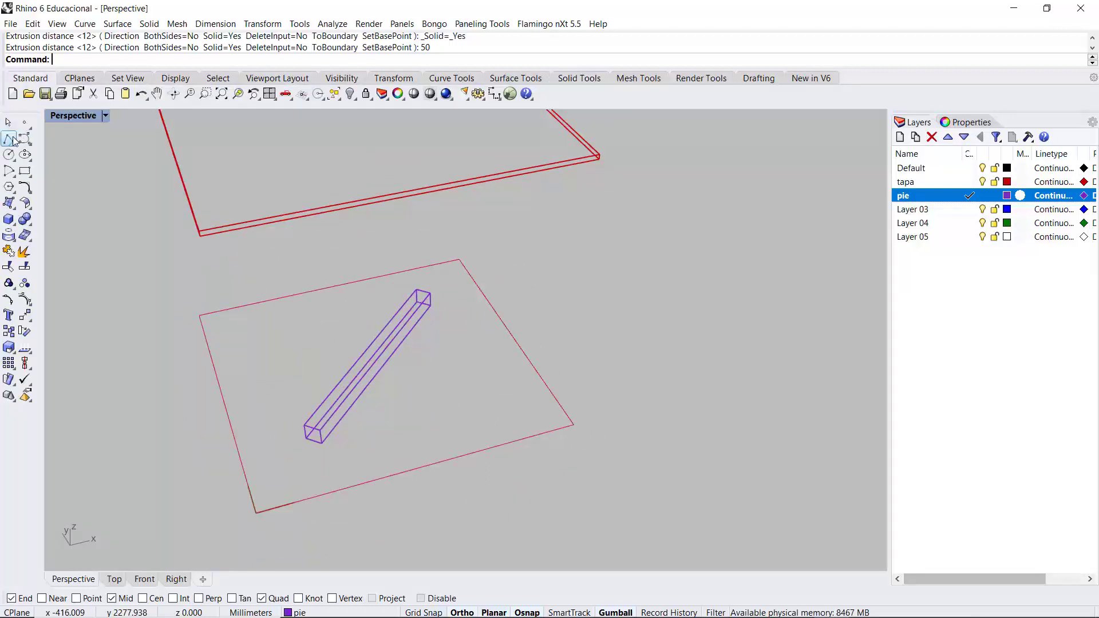
left_click(9, 139)
left_click(199, 316)
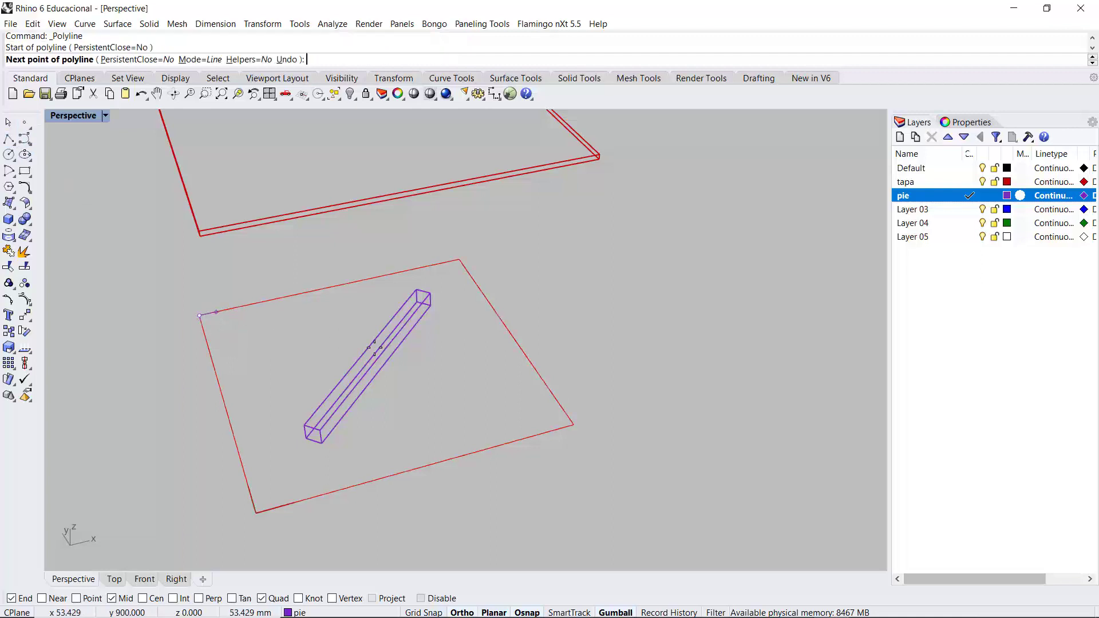
left_click(572, 424)
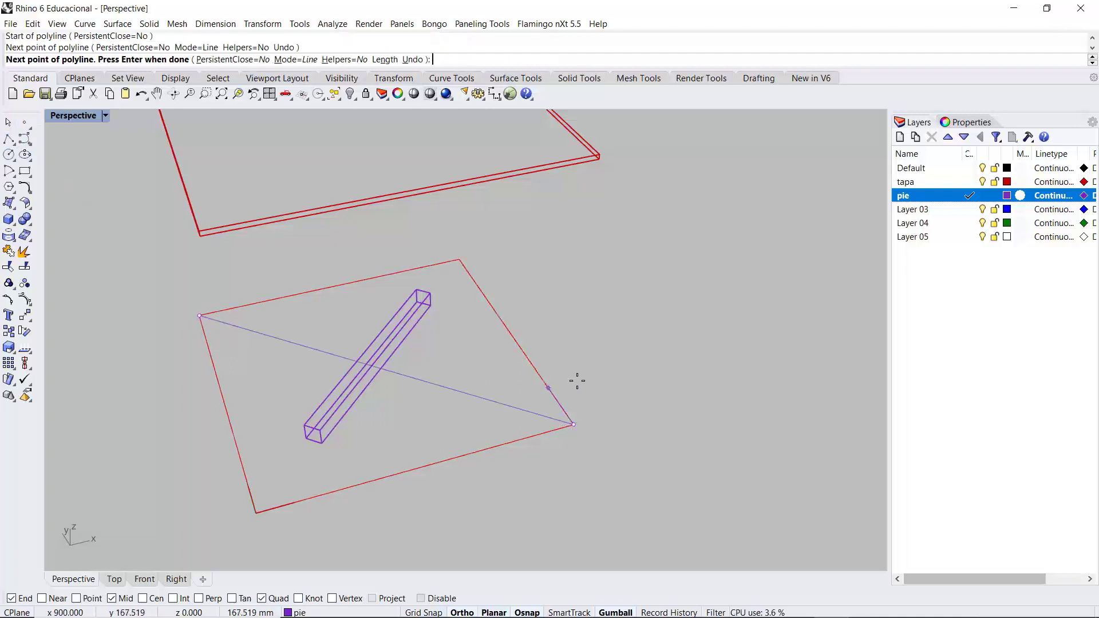
key("Return")
Polar array the bar around the diagonal line's midpoint with 2 items over a 90° fill angle.
right_click_drag(577, 380, 486, 409)
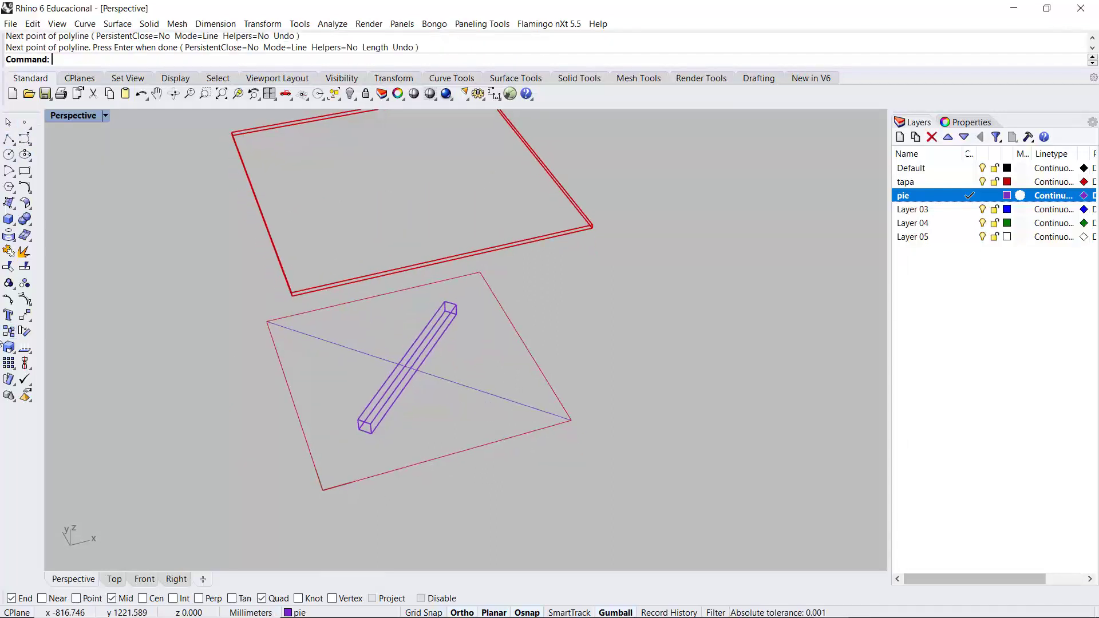
left_click(13, 371)
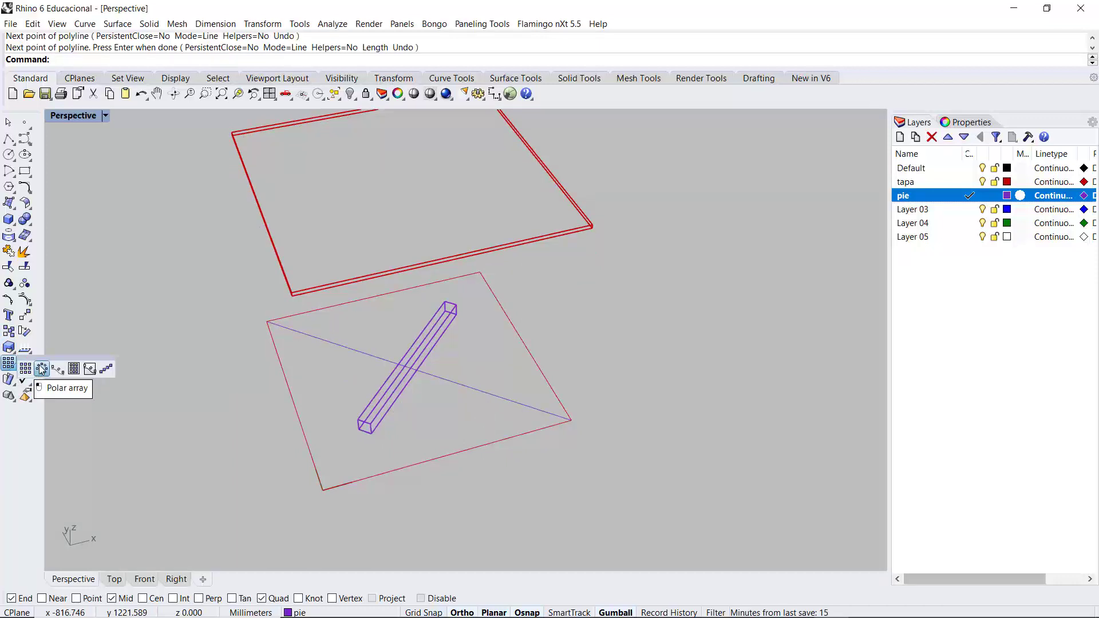
left_click(42, 369)
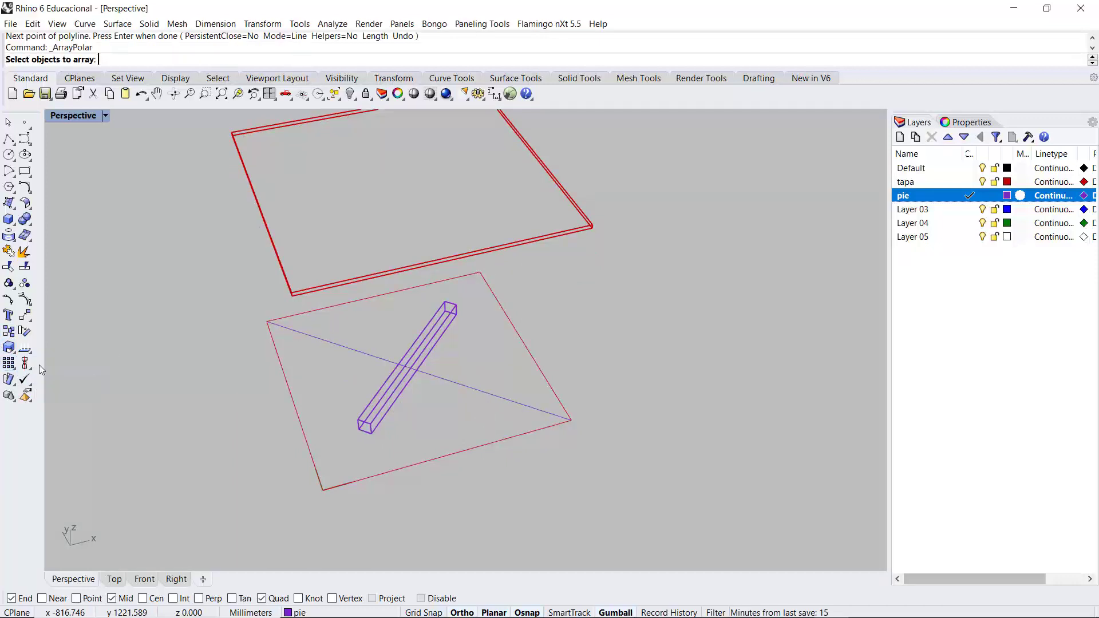
left_click(449, 320)
key("Return")
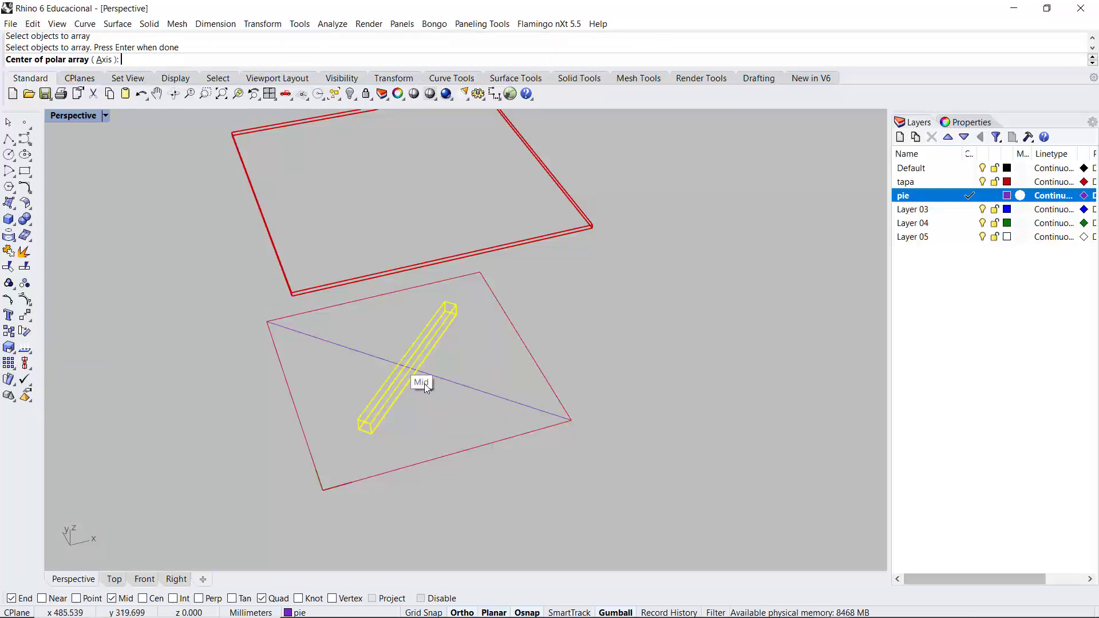
scroll(416, 366, "up", 5)
mouse_move(416, 366)
right_mouse_down()
mouse_move(474, 395)
mouse_move(410, 373)
right_mouse_up()
left_click(404, 371)
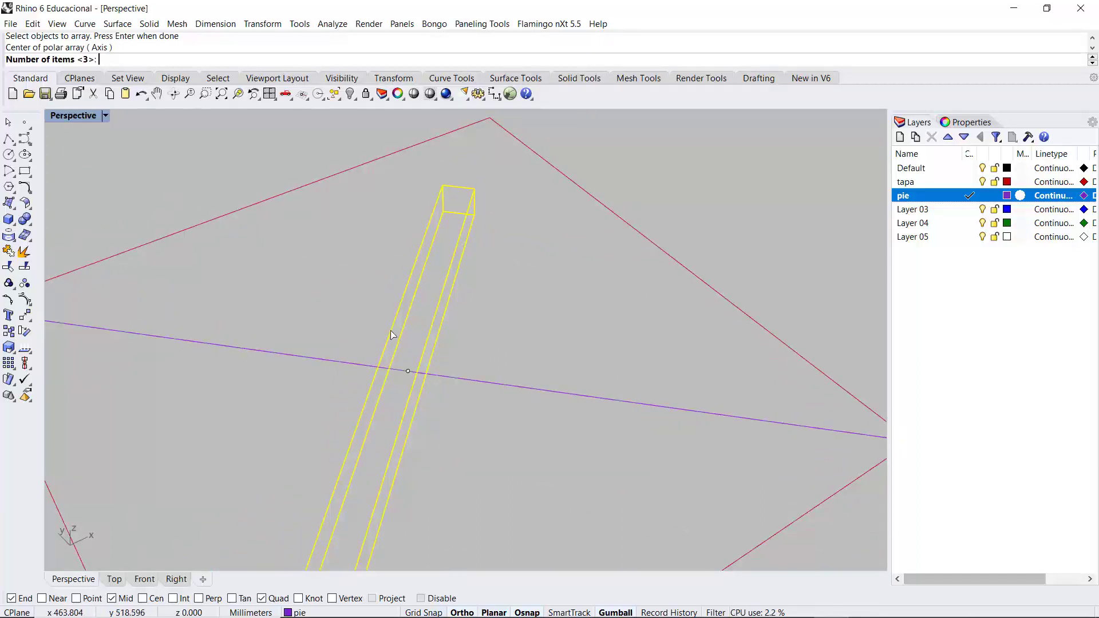
scroll(395, 343, "down", 5)
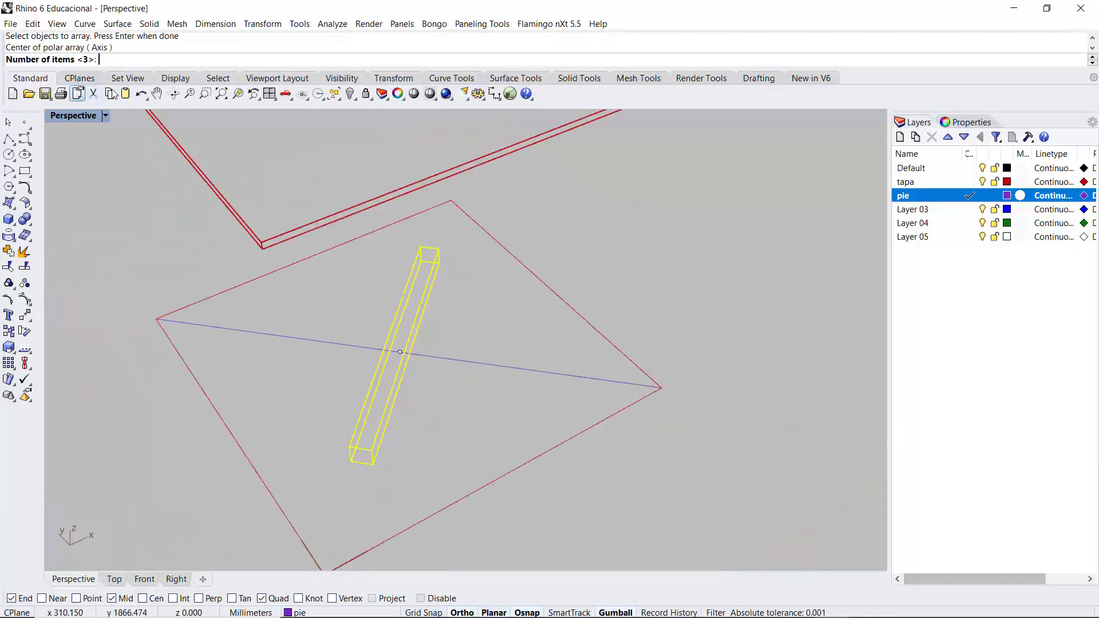
type("2")
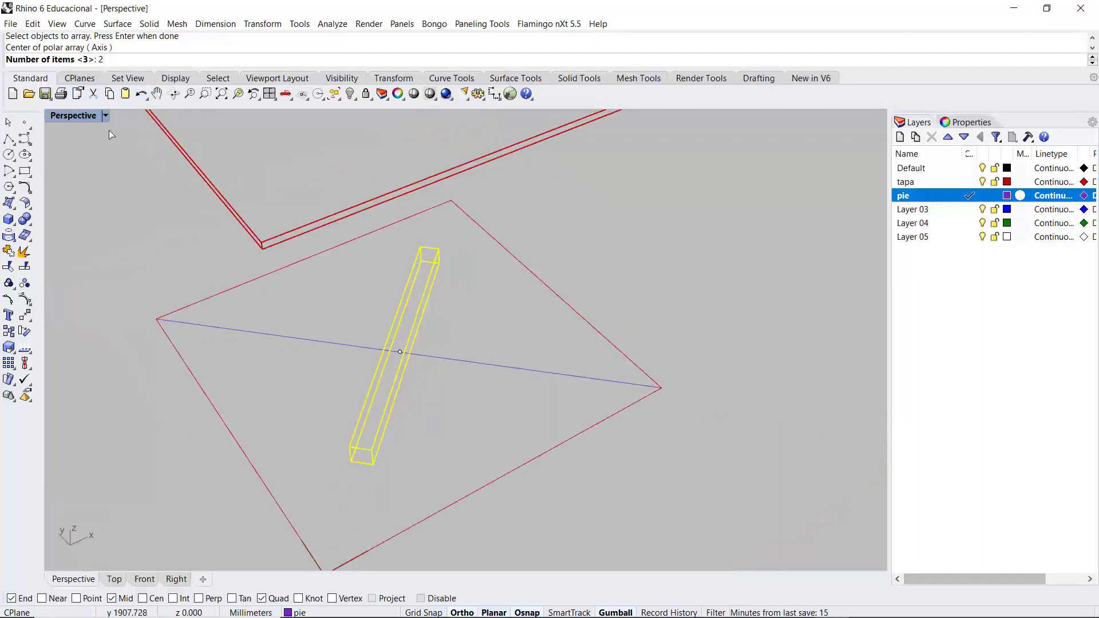
key("Return")
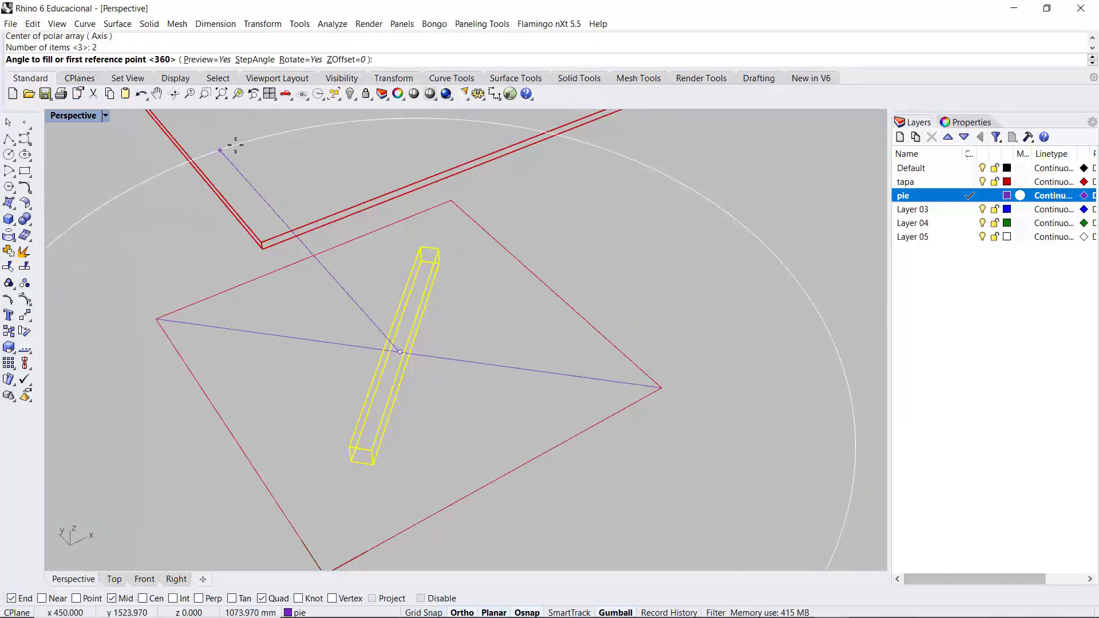
type("90")
key("Return")
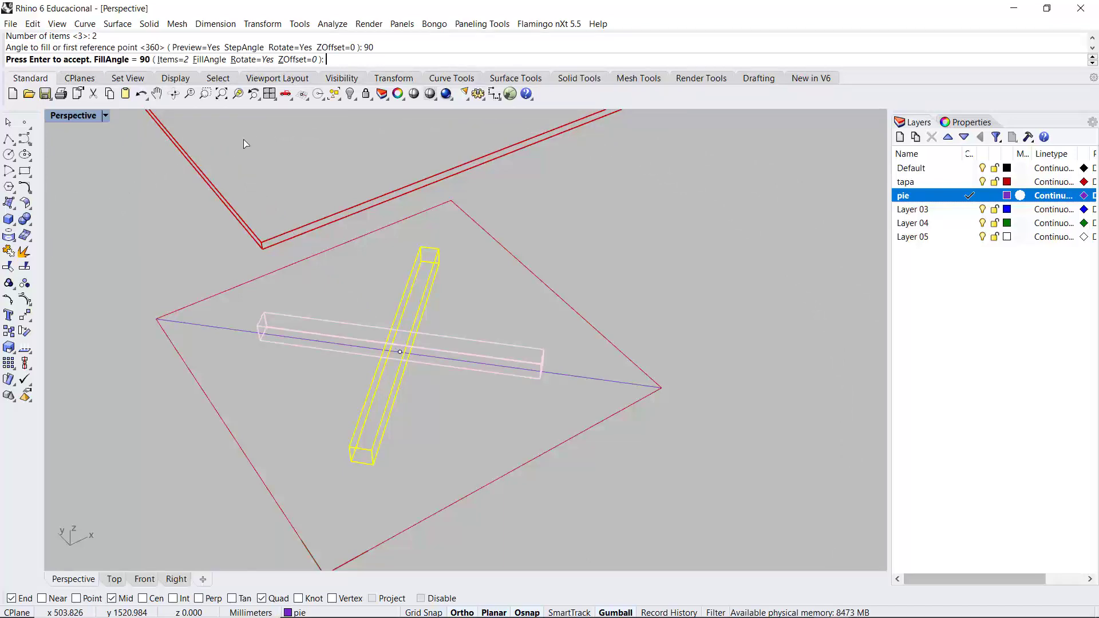
key("Return")
Accept the polar array and Boolean union the two crossing bars into a single cross-shaped solid.
right_click_drag(447, 343, 424, 450)
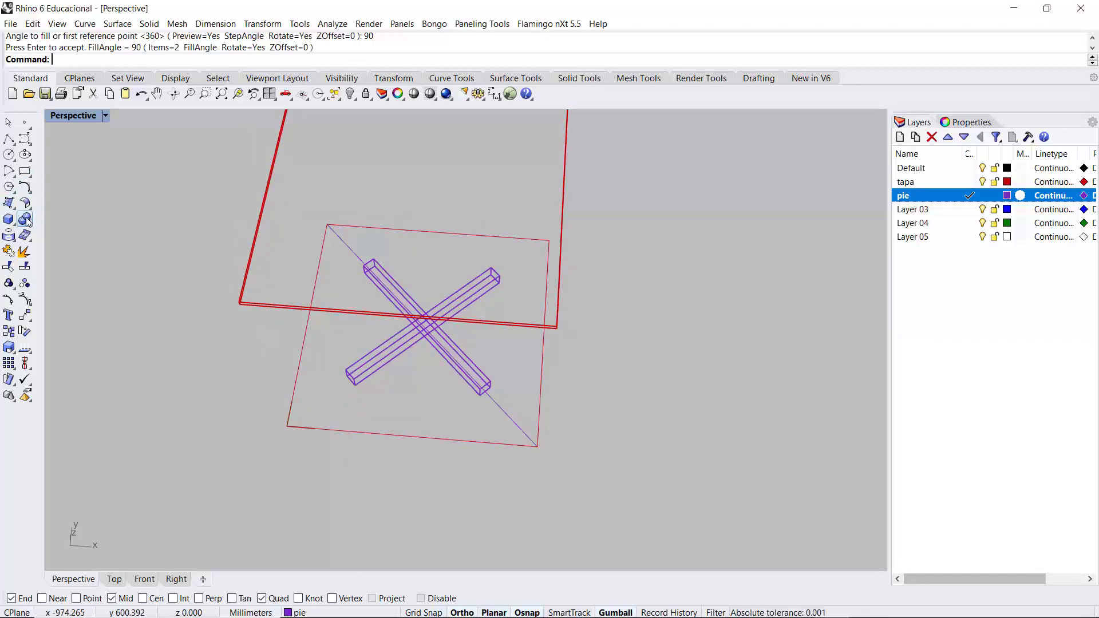
left_click(386, 269)
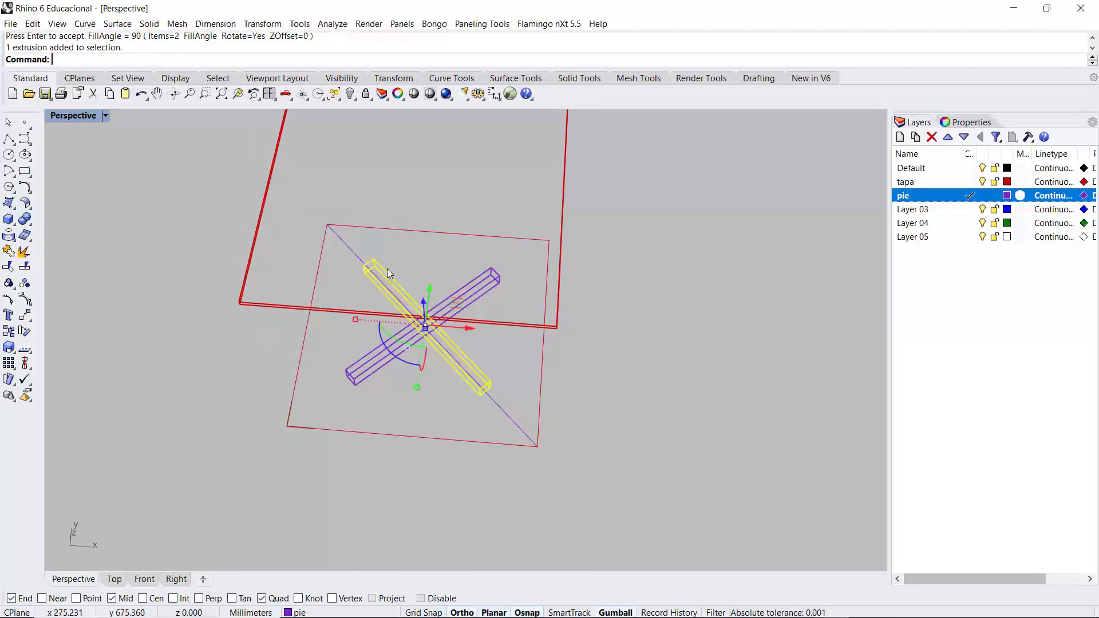
left_click(478, 277)
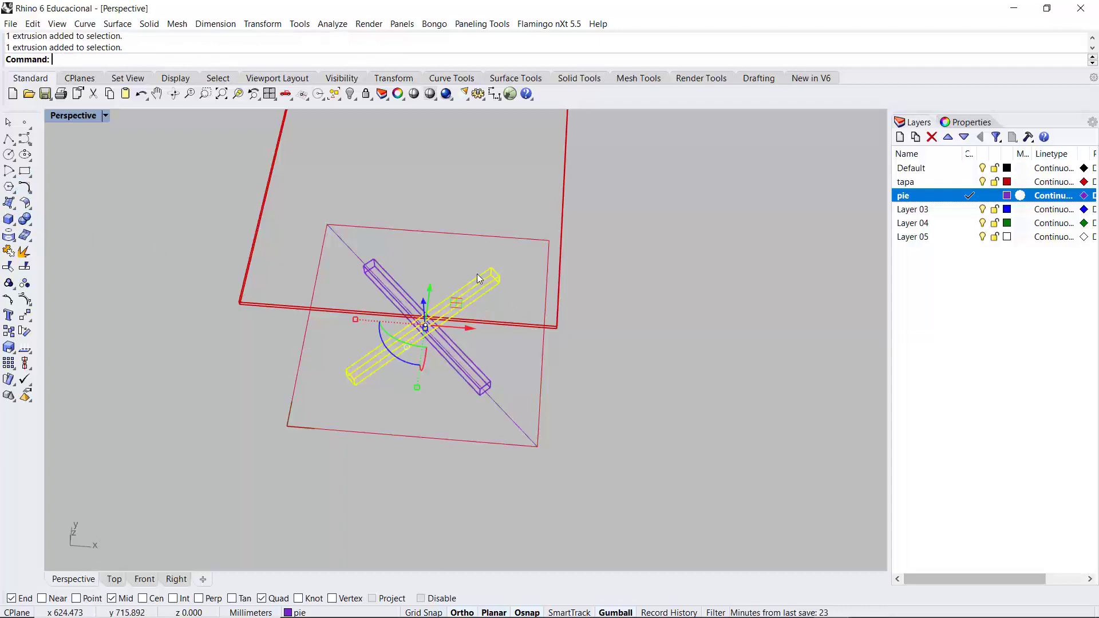
left_click(25, 219)
left_click(376, 277)
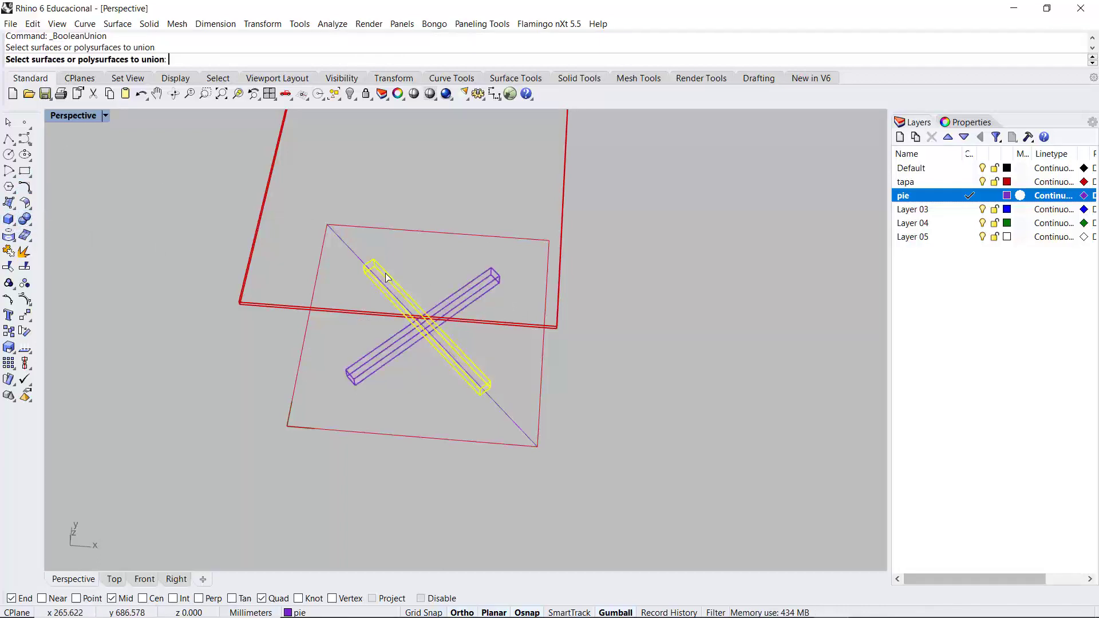
left_click(458, 290)
key("Return")
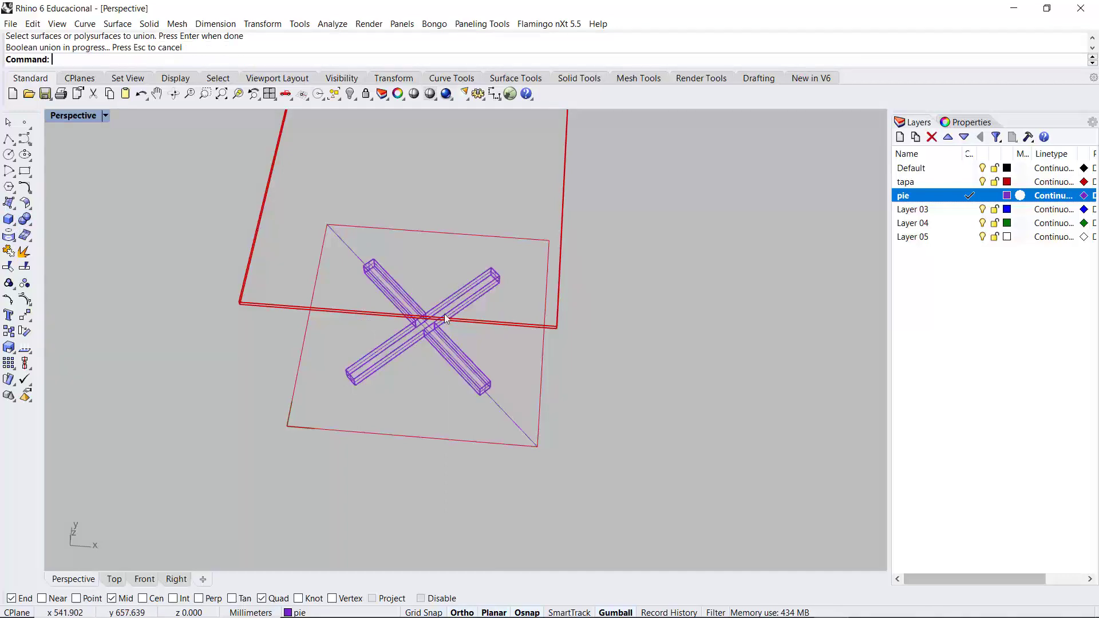
Hide the tapa layer and set the Perspective viewport to Shaded display.
right_click_drag(455, 400, 422, 335)
scroll(422, 332, "up", 6)
scroll(412, 308, "down", 10)
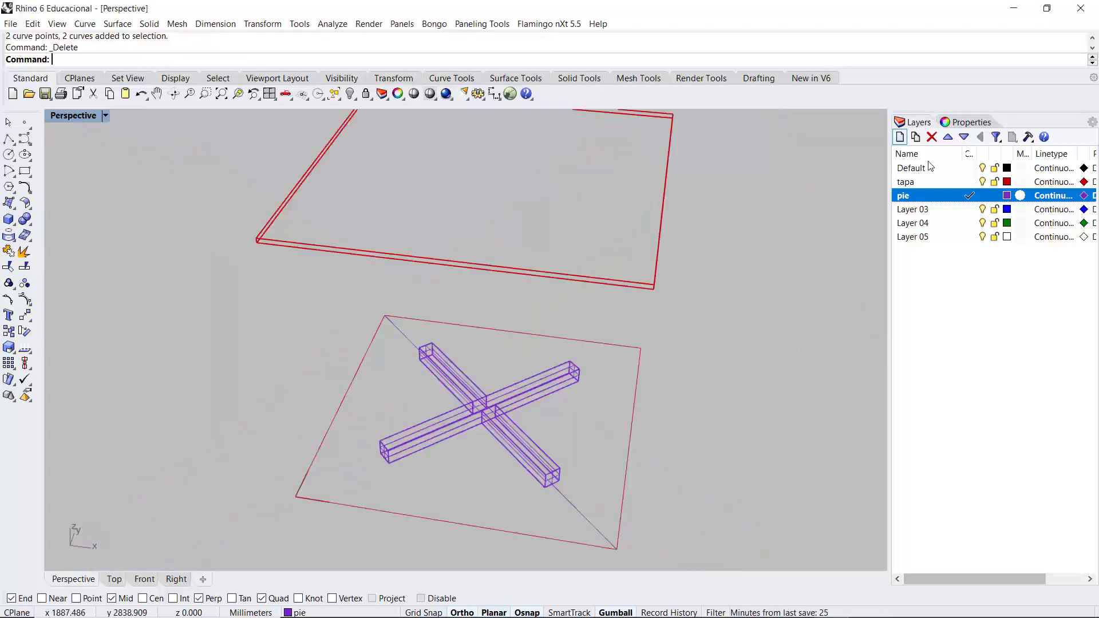
left_click(982, 182)
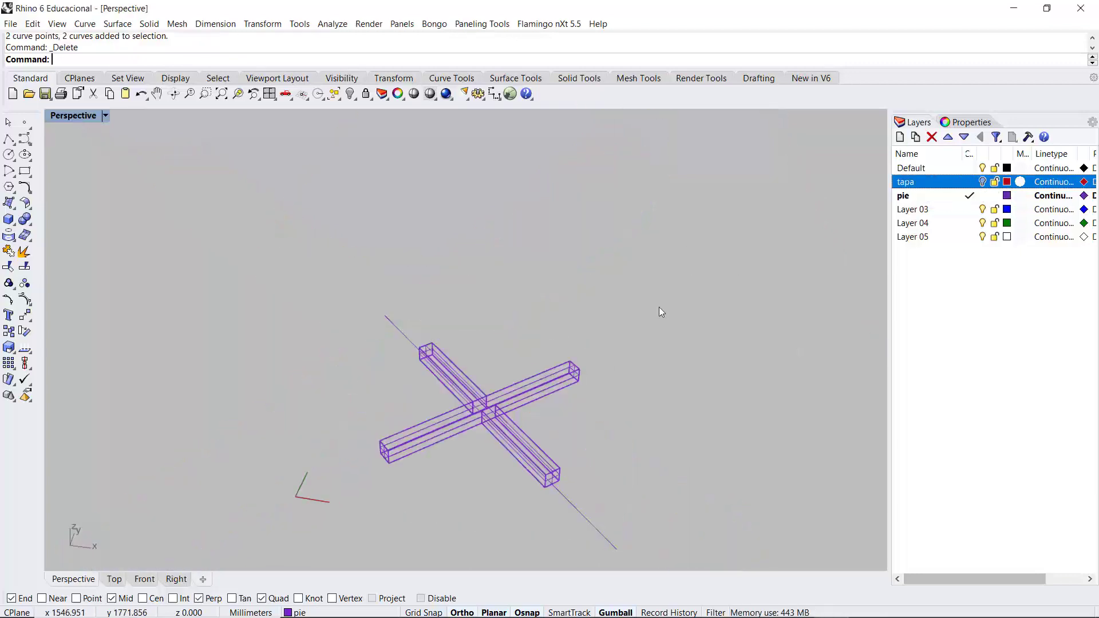
right_click_drag(657, 312, 532, 394)
scroll(518, 401, "up", 5)
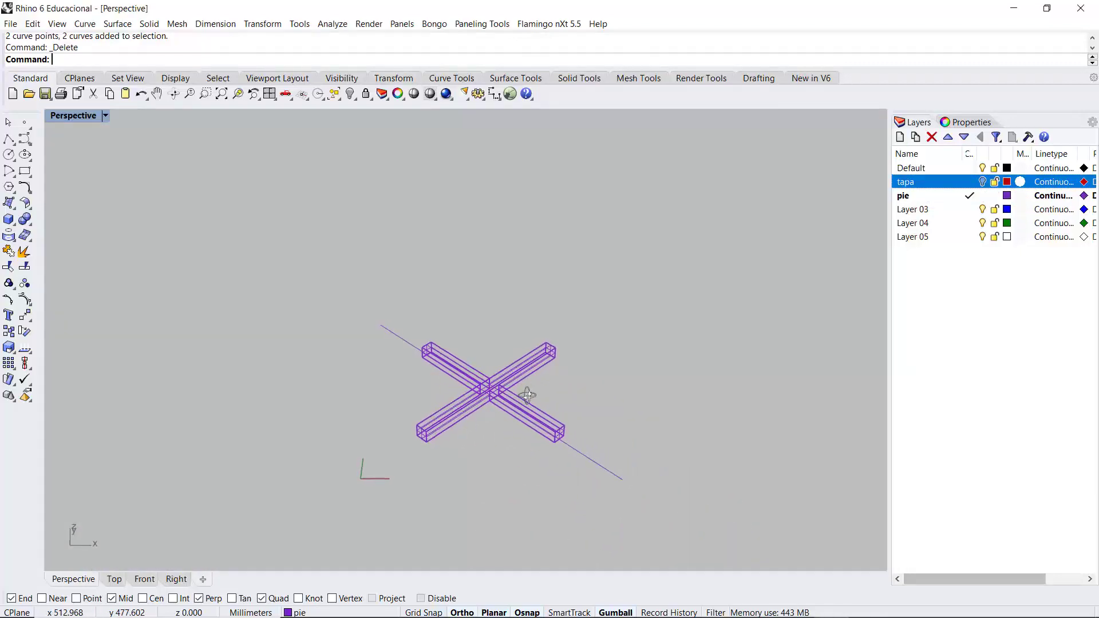
left_click(102, 115)
left_click(83, 164)
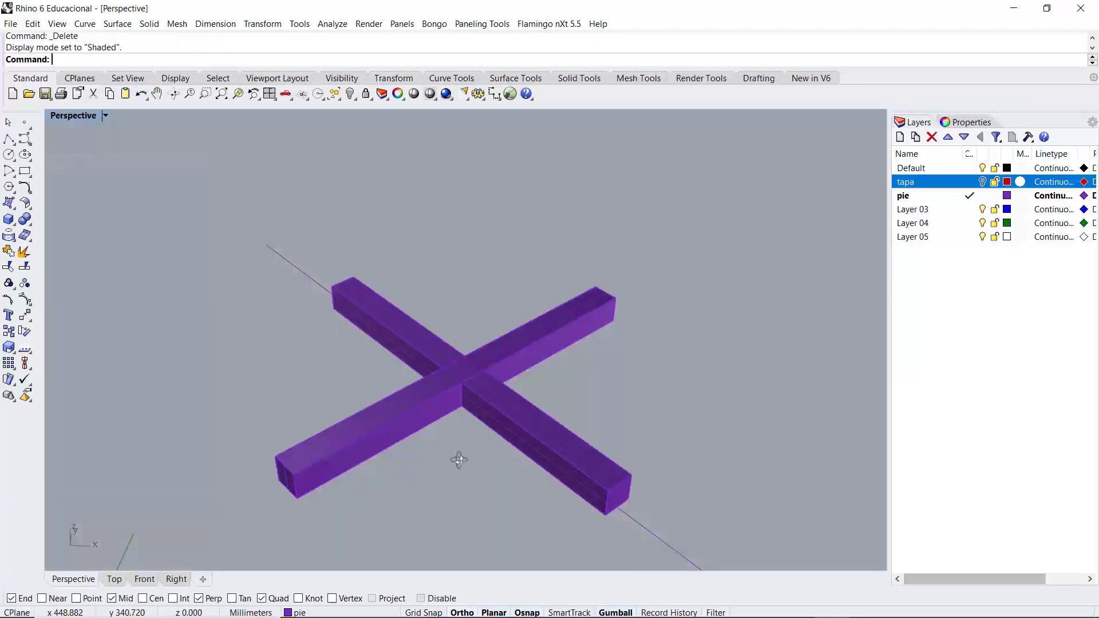
Examine the united cross from several angles, checking the seams where the two bars meet.
right_click_drag(458, 458, 452, 436)
scroll(464, 397, "up", 4)
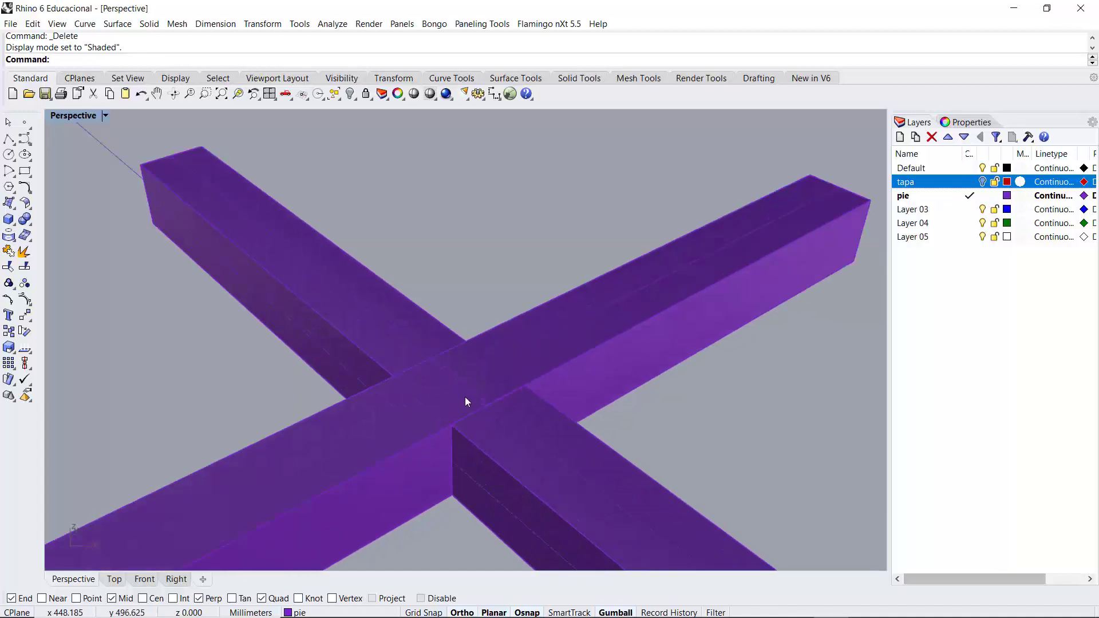
scroll(469, 396, "down", 3)
scroll(476, 317, "up", 5)
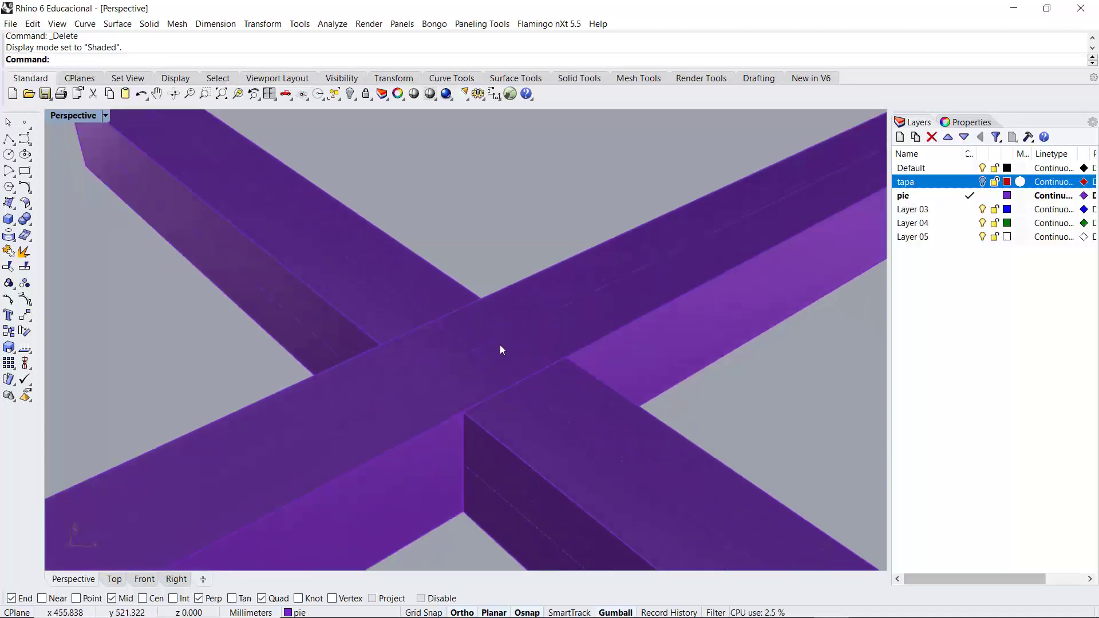
left_click(491, 331)
scroll(448, 294, "down", 5)
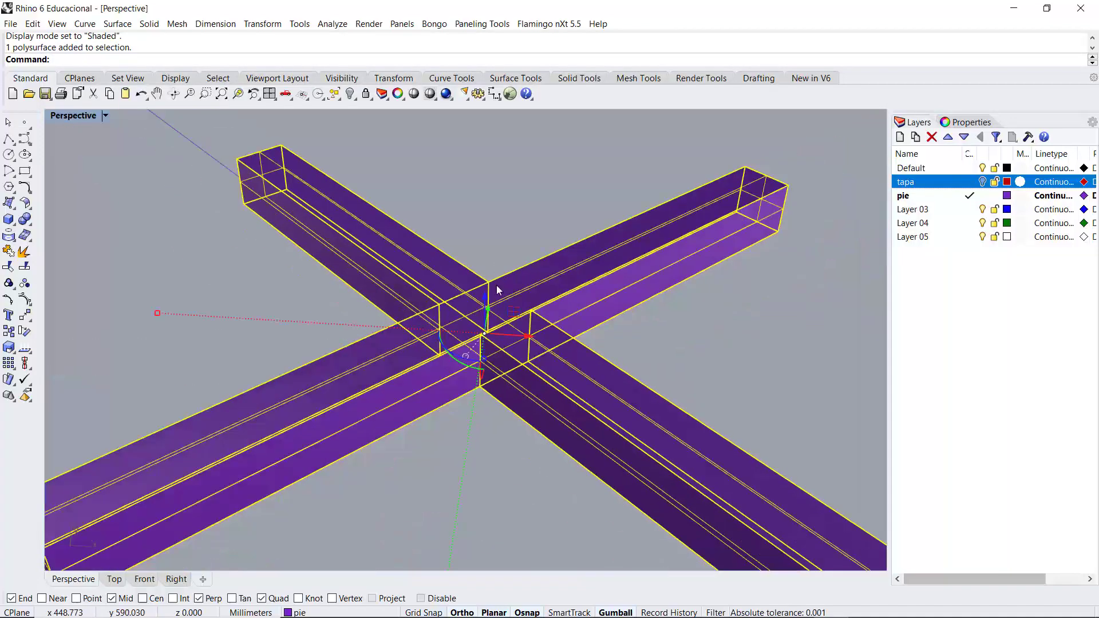
key("Escape")
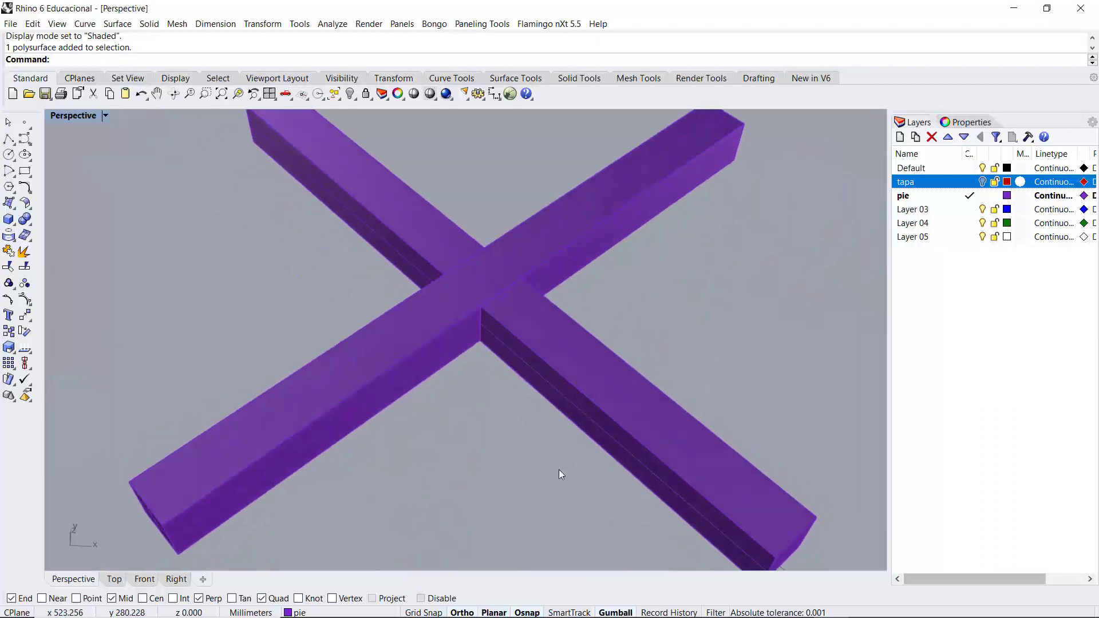
scroll(559, 473, "down", 3)
right_click_drag(599, 420, 435, 362)
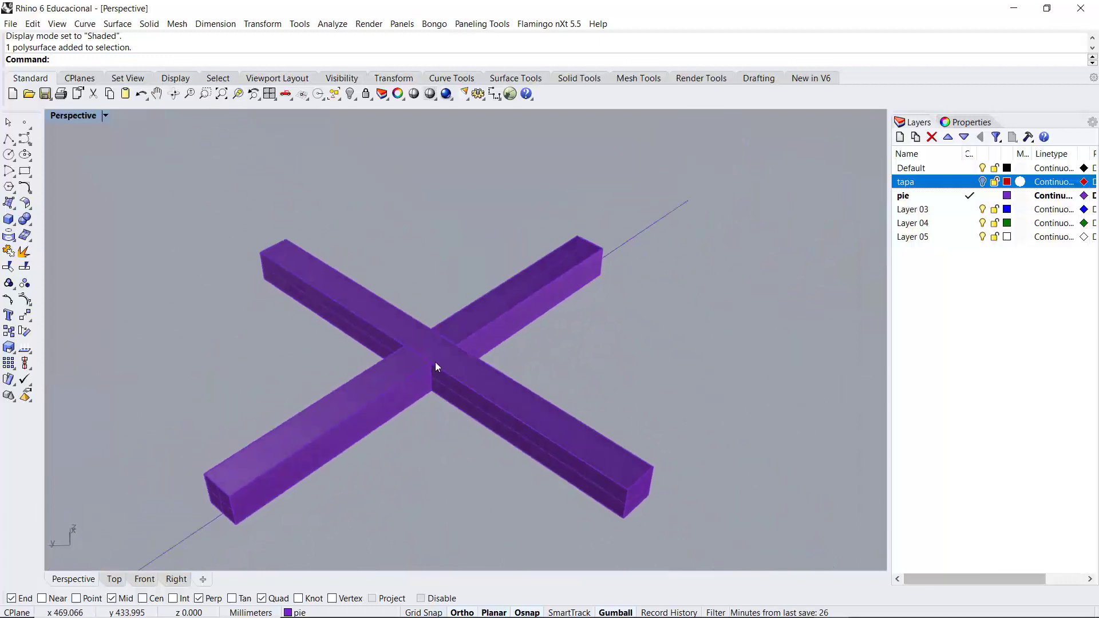
Merge all coplanar faces of the cross-shaped base solid.
left_click(148, 23)
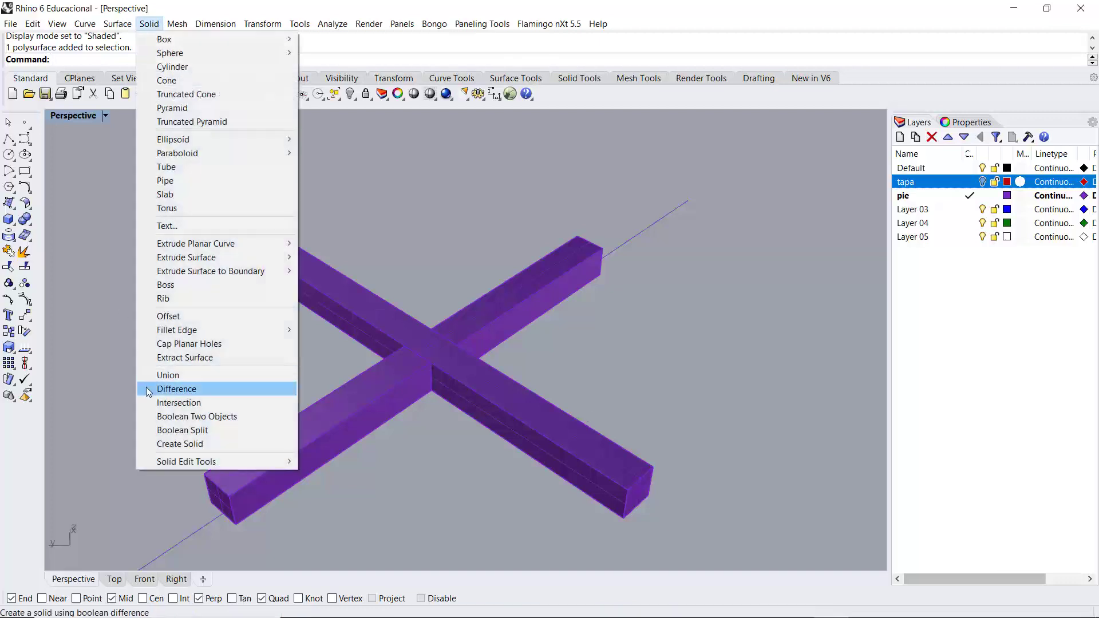
mouse_move(176, 461)
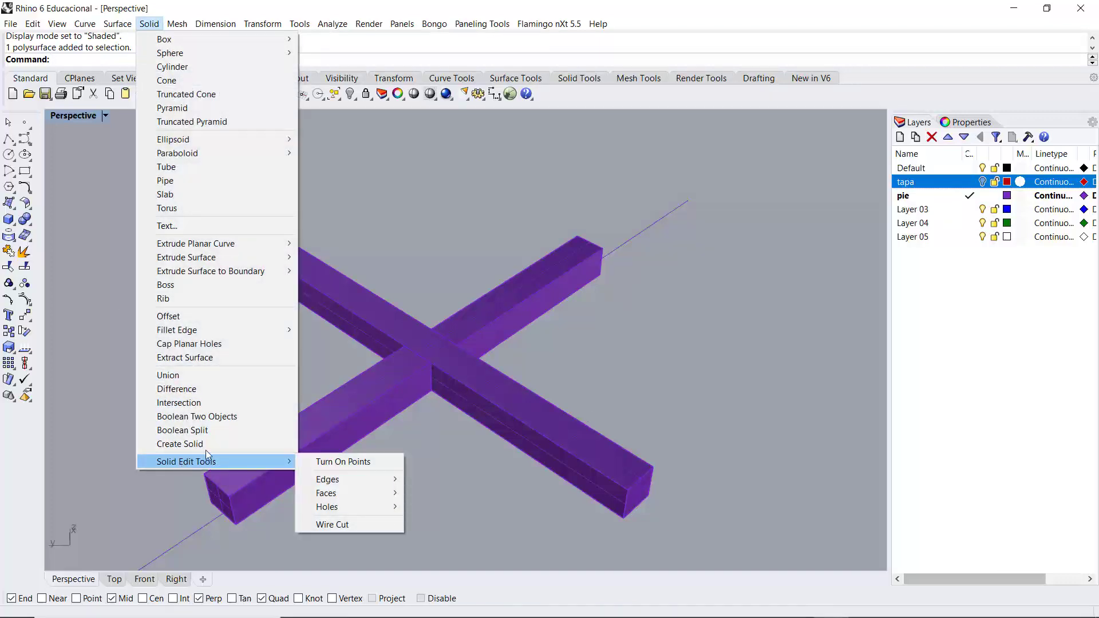
mouse_move(326, 495)
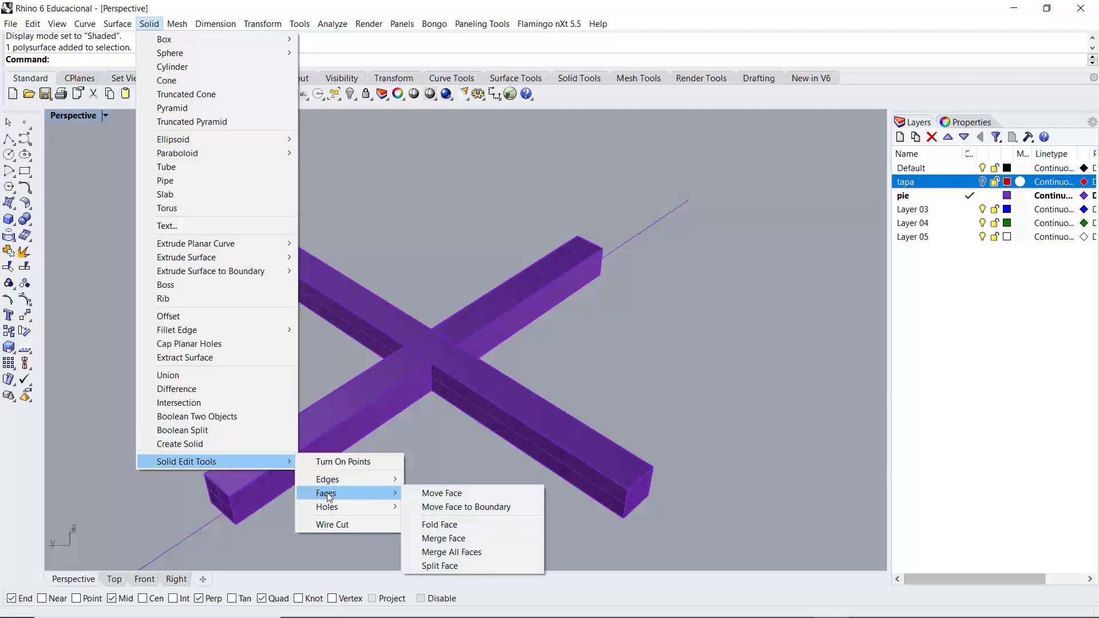
left_click(459, 552)
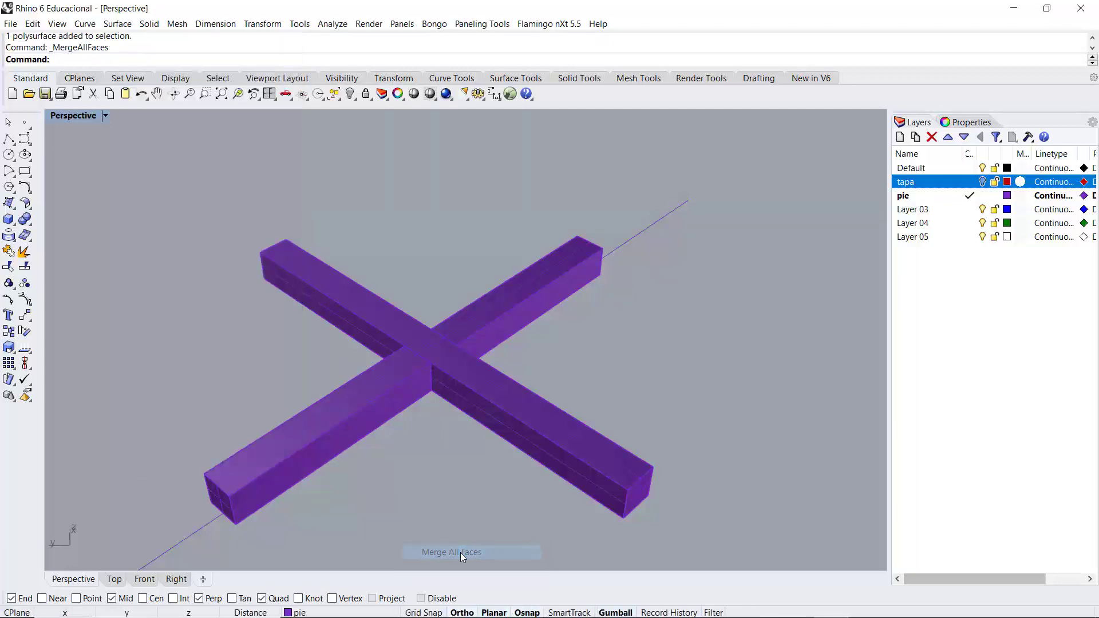
left_click(373, 300)
key("Return")
Examine the merged top face around the centre of the cross.
scroll(417, 342, "up", 6)
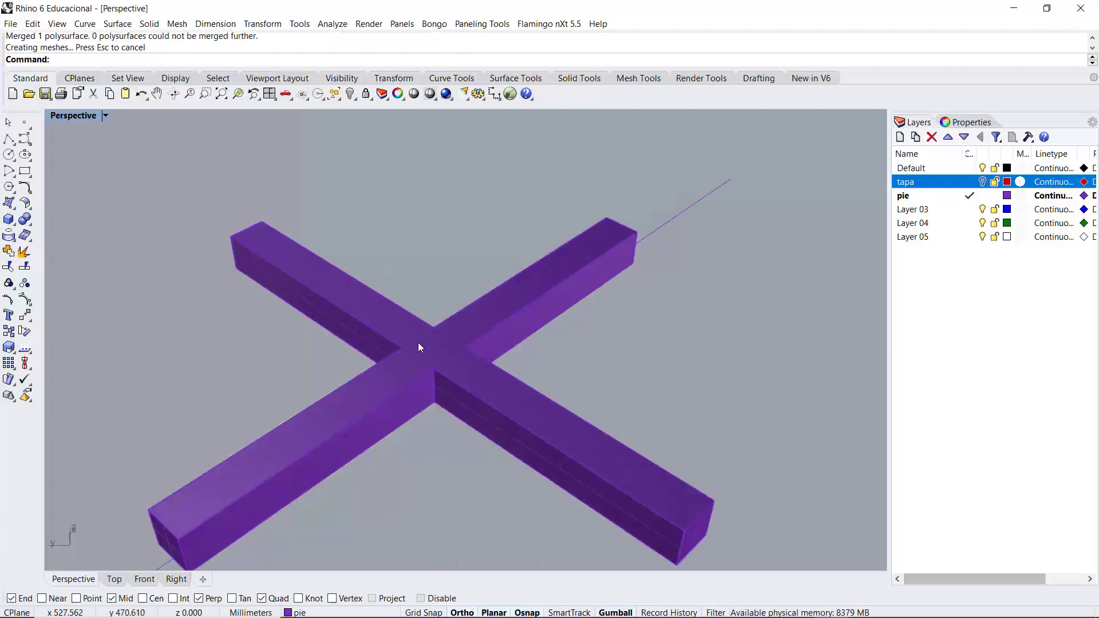
scroll(401, 356, "down", 5)
right_click_drag(424, 346, 421, 322)
scroll(503, 295, "up", 4)
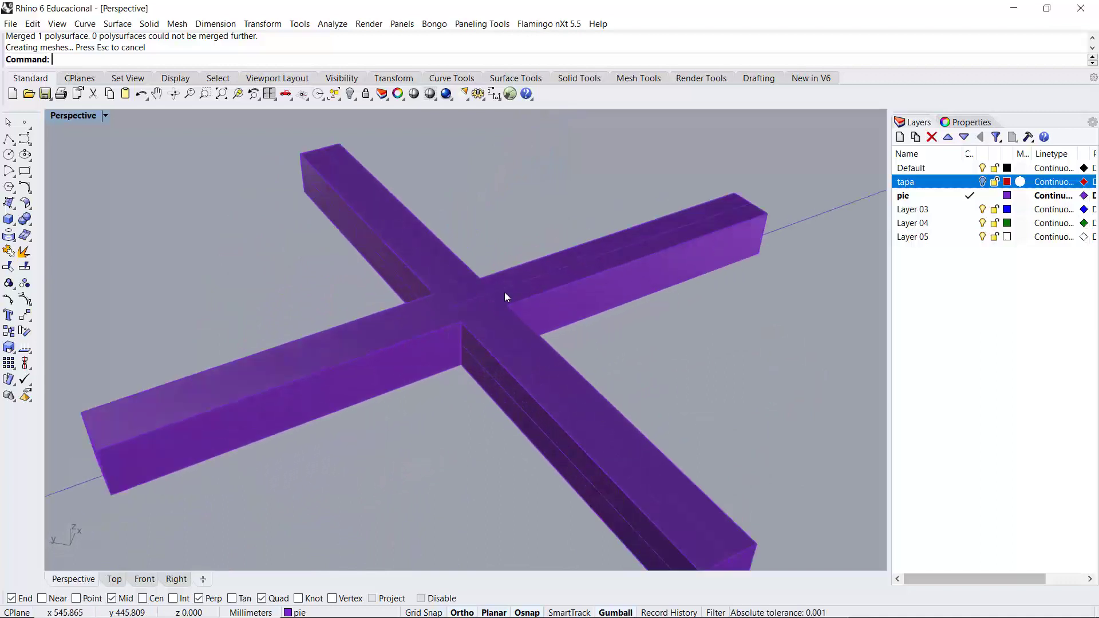
scroll(471, 375, "down", 5)
scroll(482, 412, "up", 2)
scroll(475, 350, "up", 4)
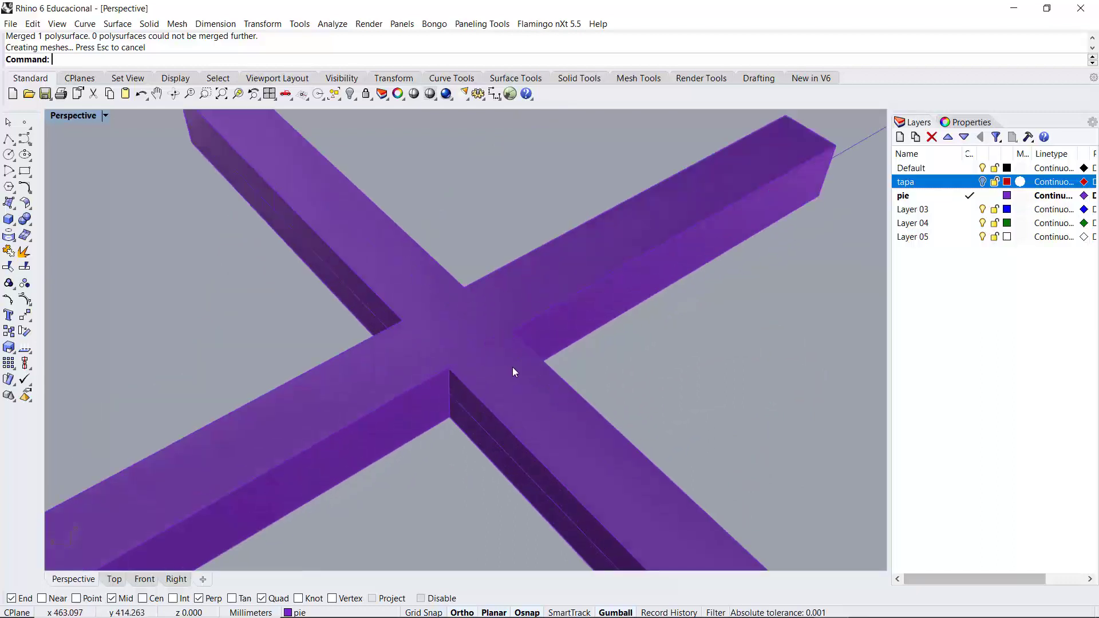
Switch the viewport to Wireframe display and draw a polyline between two adjacent upper inner corners at the cross's centre.
left_click(105, 115)
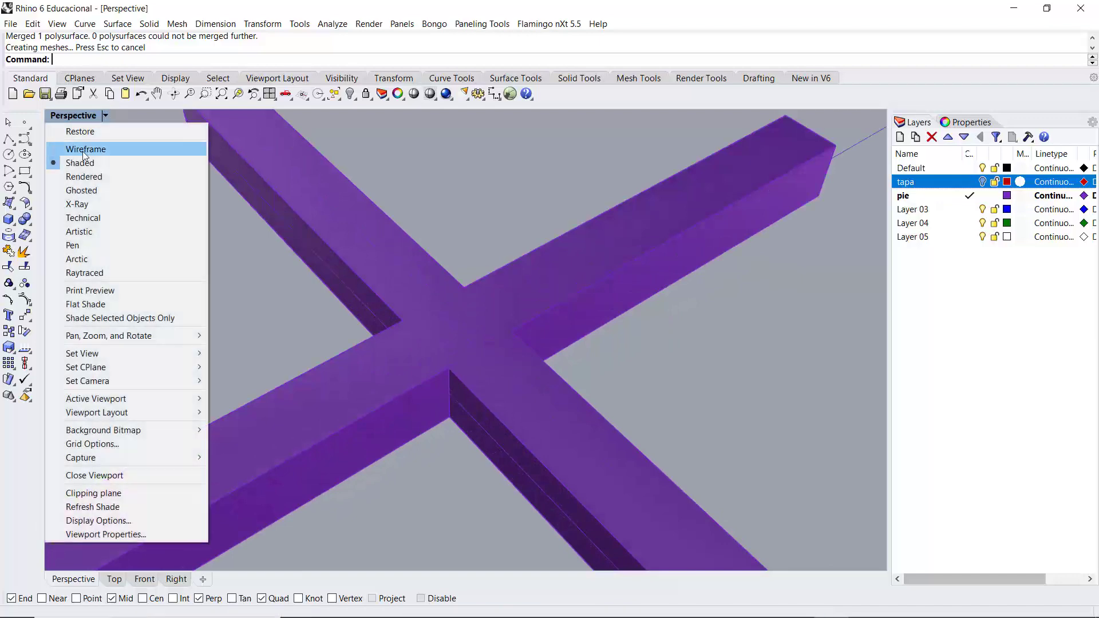
left_click(86, 147)
right_click_drag(504, 380, 464, 379)
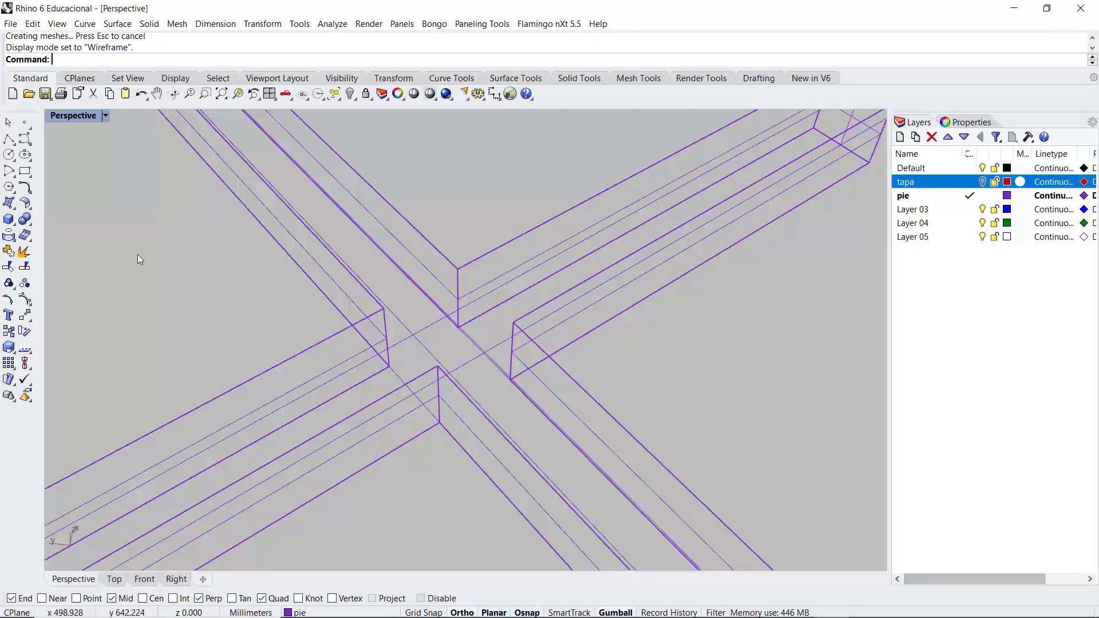
left_click(9, 139)
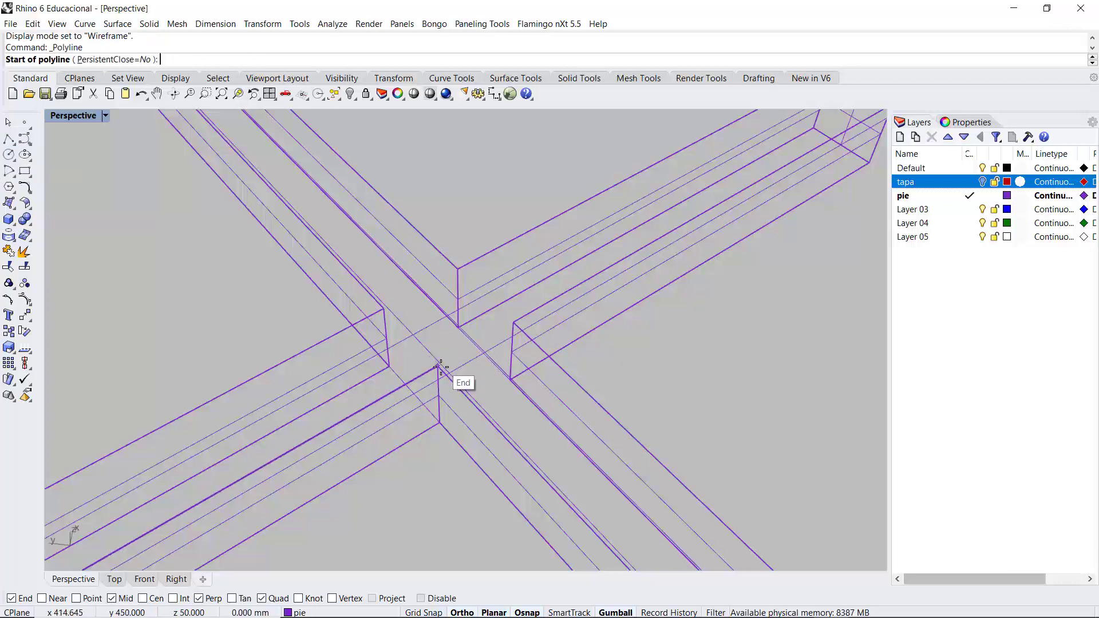
left_click(439, 366)
left_click(513, 324)
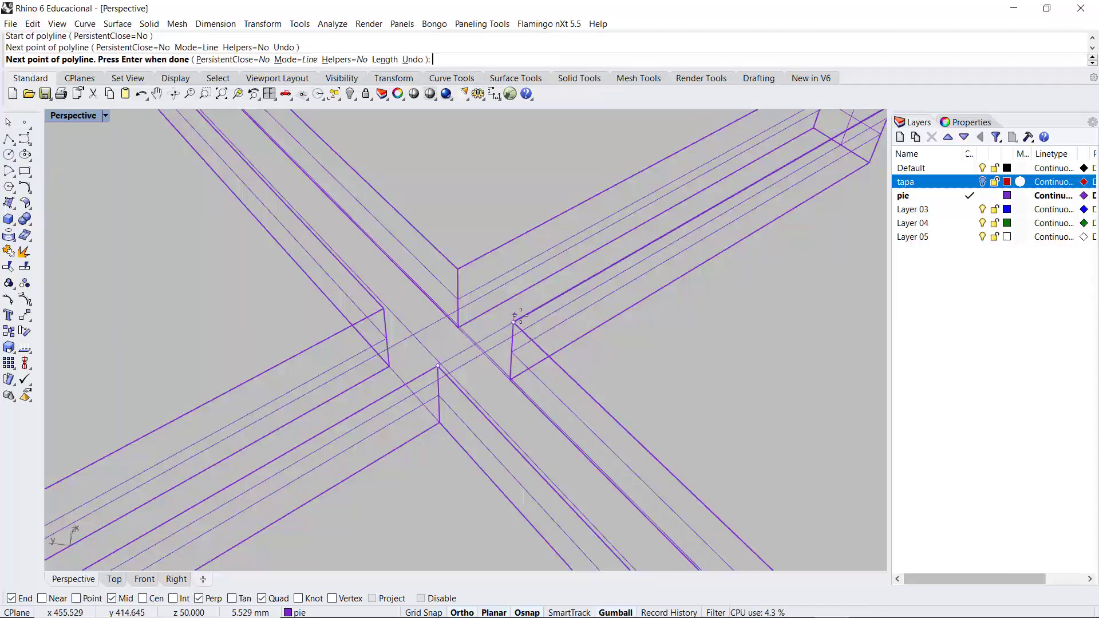
right_click(520, 316)
left_click(494, 334)
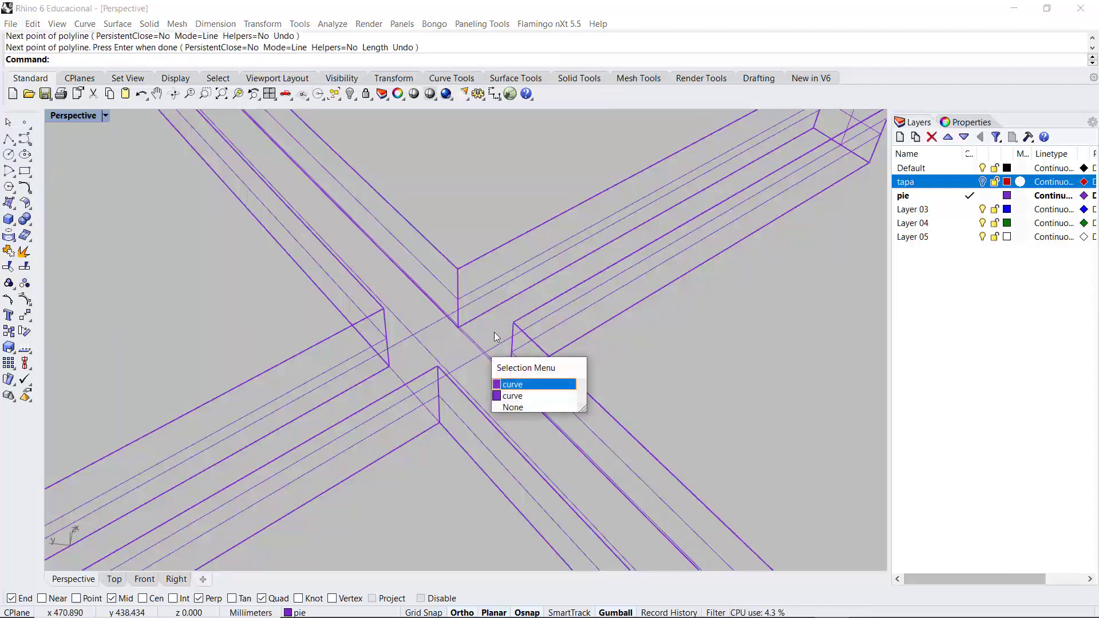
key("Escape")
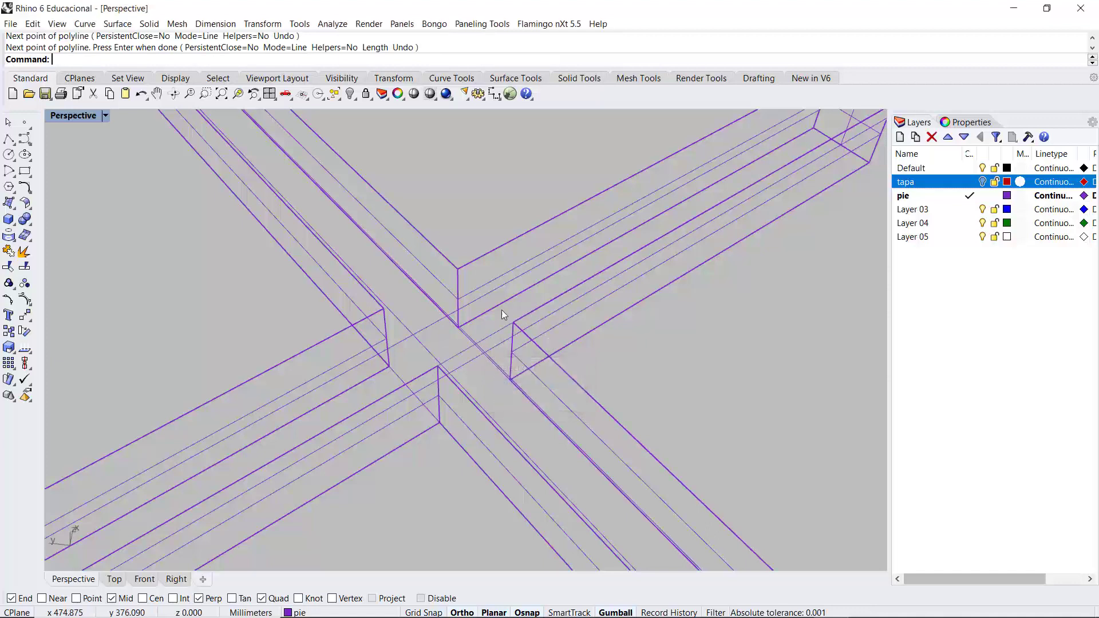
Start an Offset for the new line at the cross's centre and enter 5 as the distance.
left_click(460, 80)
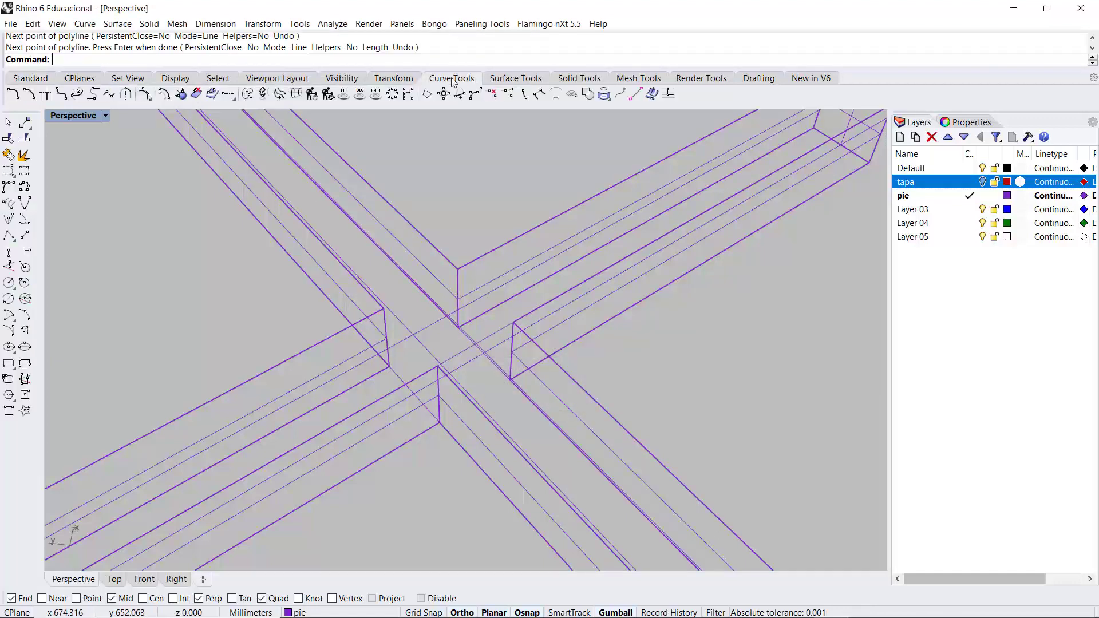
left_click(160, 96)
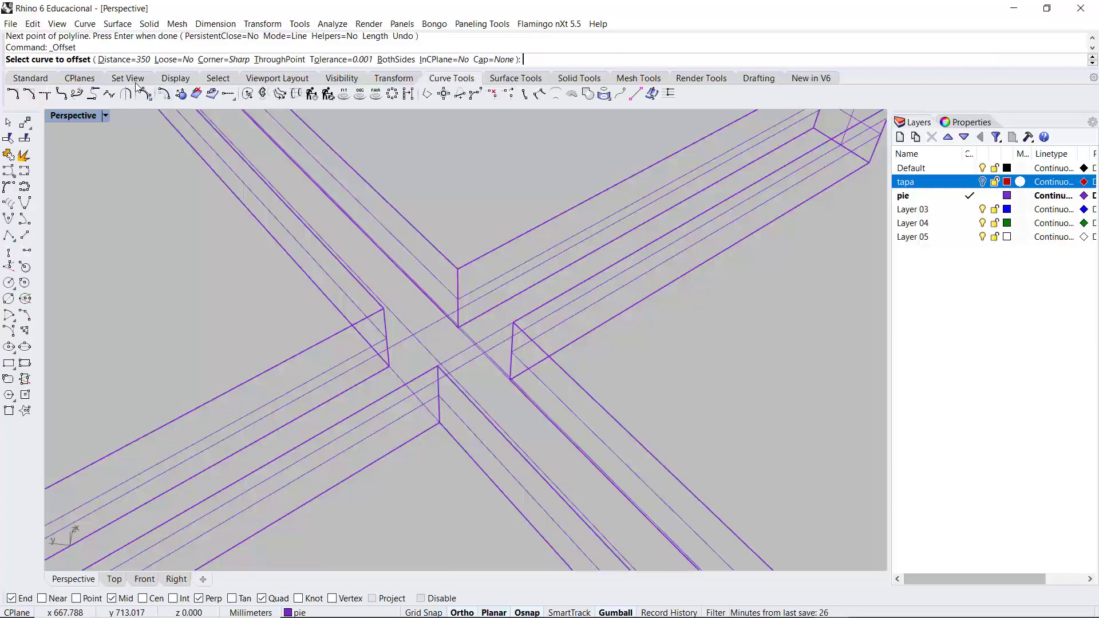
left_click(124, 60)
type("5")
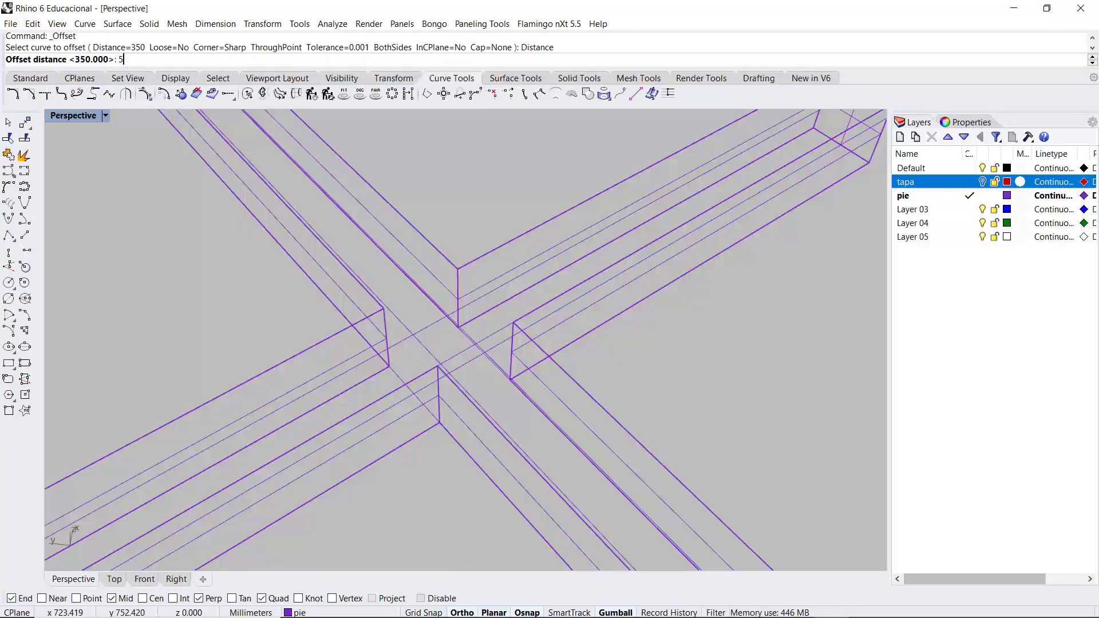